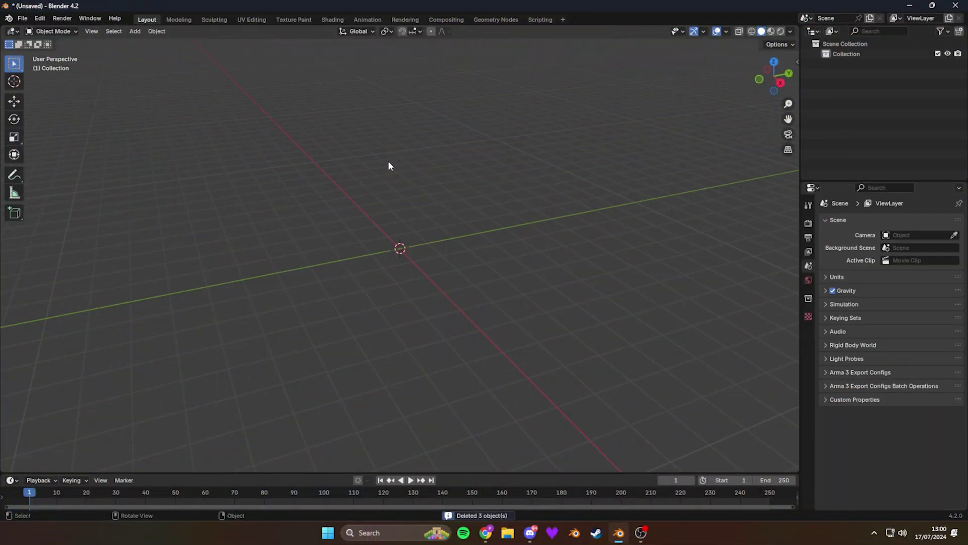
Step: Import plate_carrier_m_mlod.p3d with the Arma 3 P3D importer
left_click(23, 19)
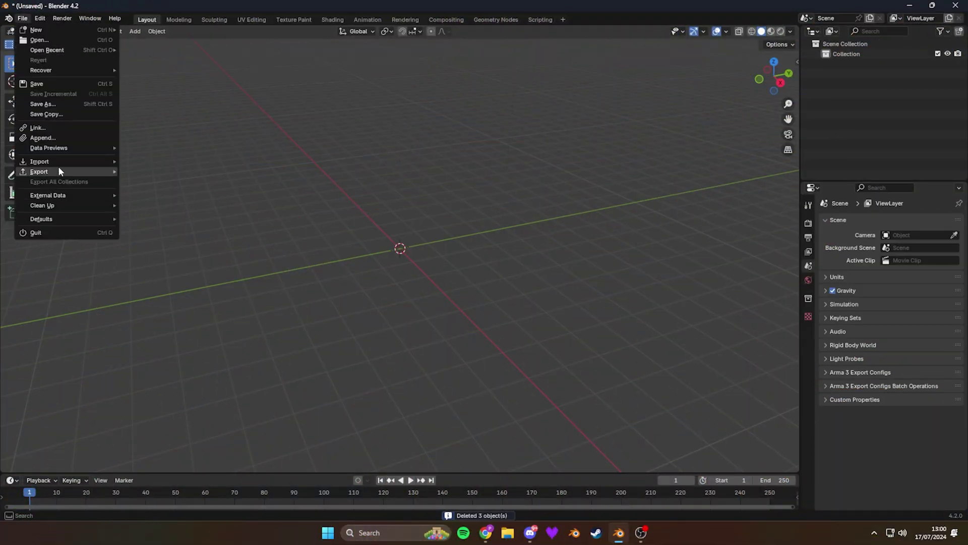
mouse_move(61, 165)
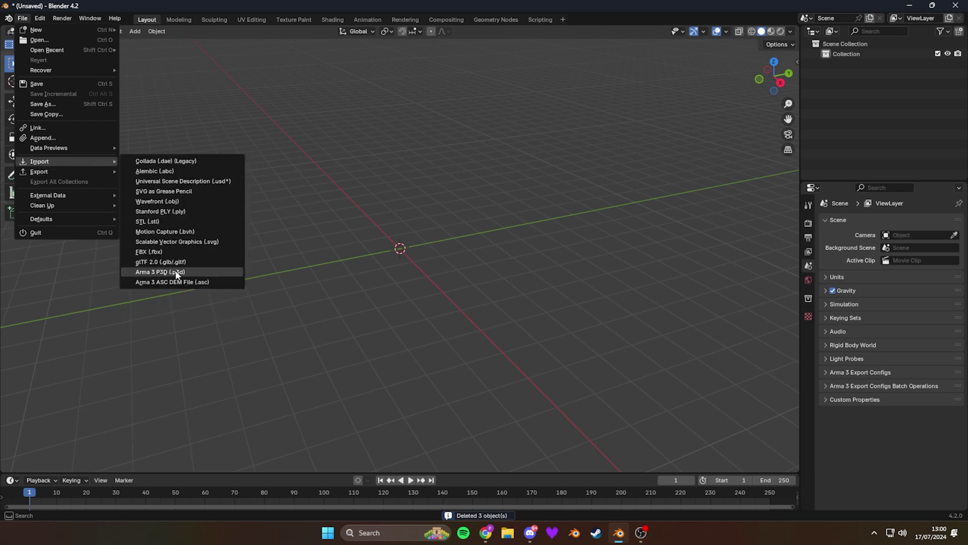
left_click(175, 272)
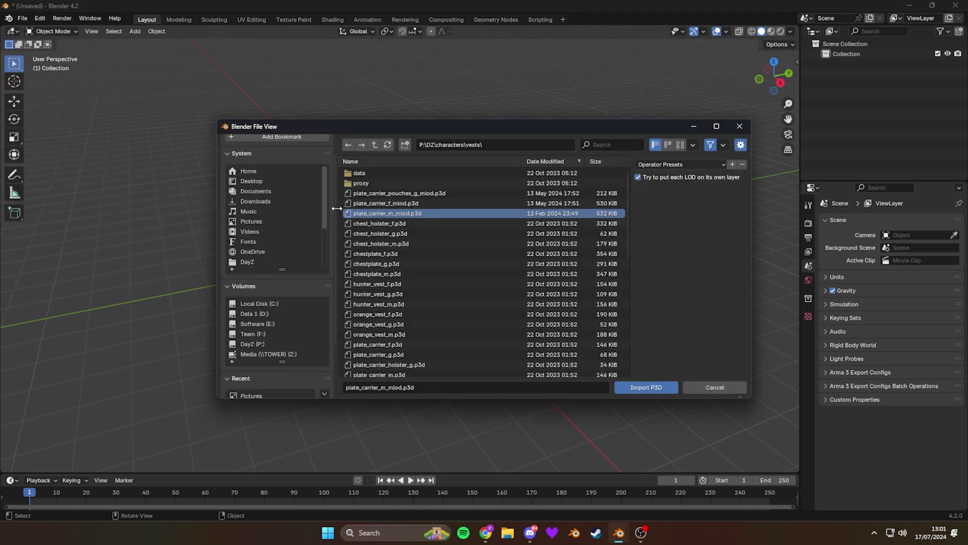
left_click(646, 387)
Step: Select the imported vest and run DayZ Import Cleanup to strip its stray spike geometry
scroll(401, 210, "up", 7)
middle_click_drag(389, 130, 408, 229, "shift")
scroll(407, 229, "up", 4)
left_click(407, 229)
left_click(808, 317)
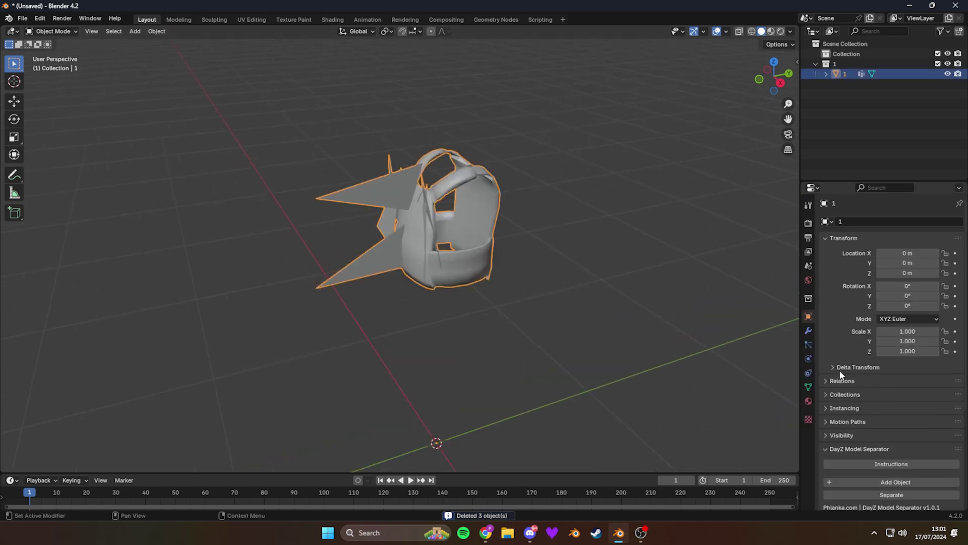
scroll(877, 397, "down", 5)
scroll(873, 383, "down", 1)
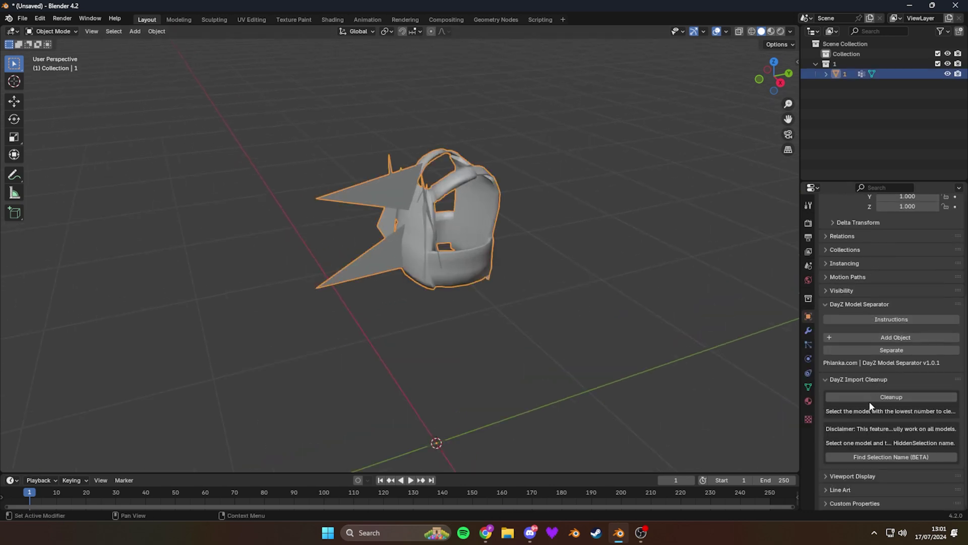
left_click(874, 398)
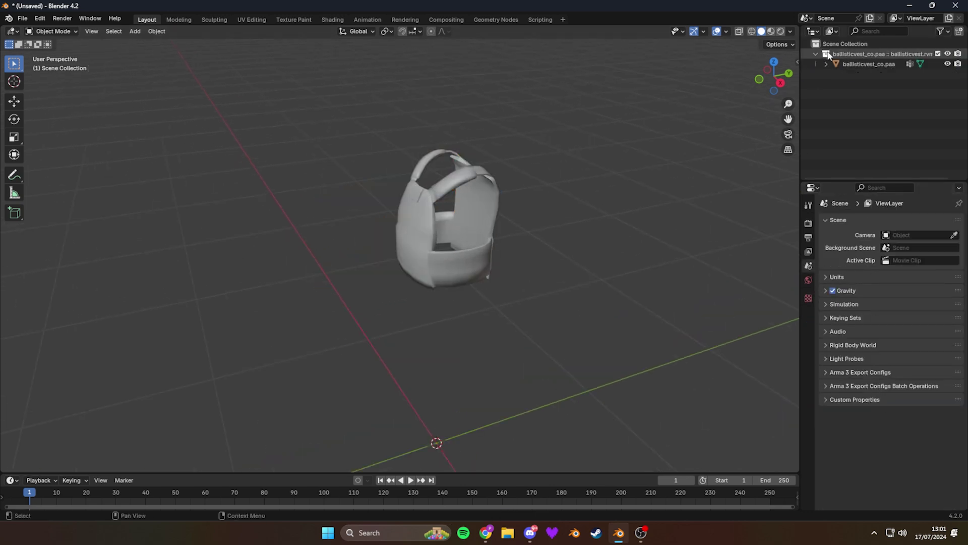
Step: Run Find Selection Name on ballisticvest_co.paa so the vest object becomes zbytek
left_click(857, 63)
scroll(835, 322, "down", 4)
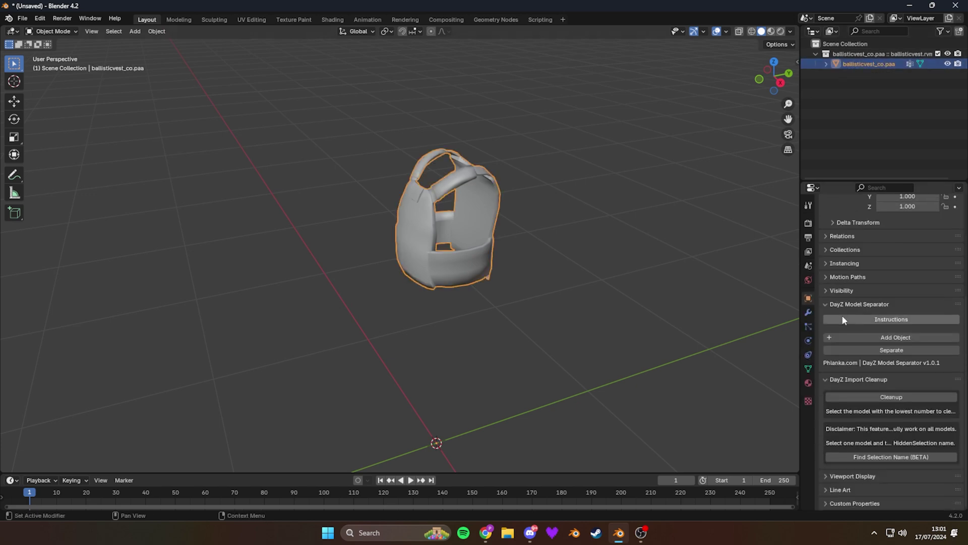
left_click(897, 457)
left_click(852, 64)
scroll(540, 211, "up", 3)
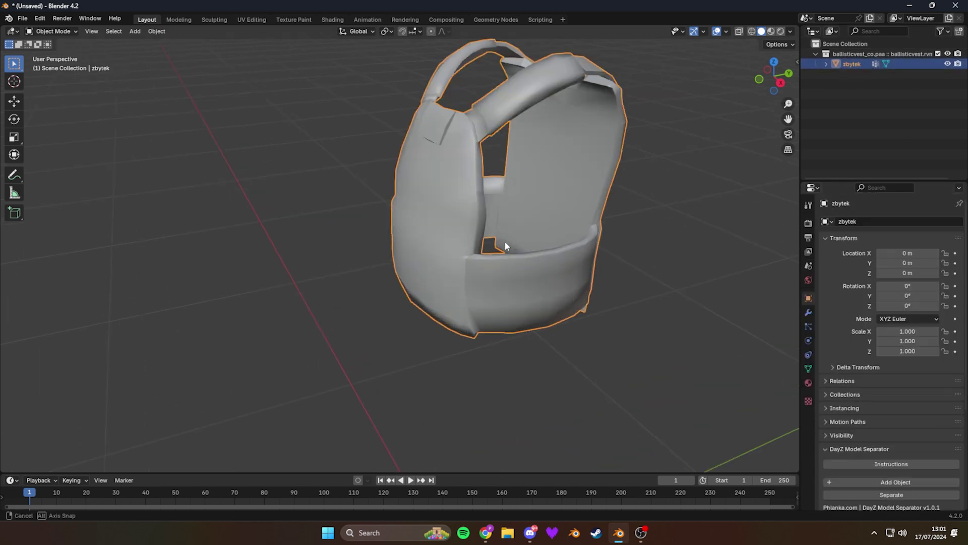
middle_click_drag(511, 241, 477, 274)
Step: Switch to Material Preview and apply the DayZ Textures Base material to zbytek
left_click(775, 32)
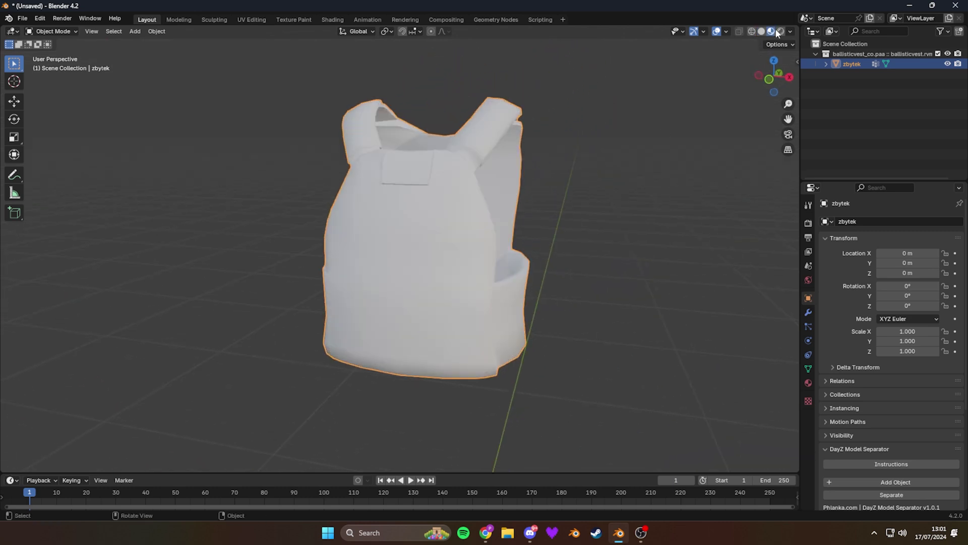
middle_click_drag(584, 97, 350, 176)
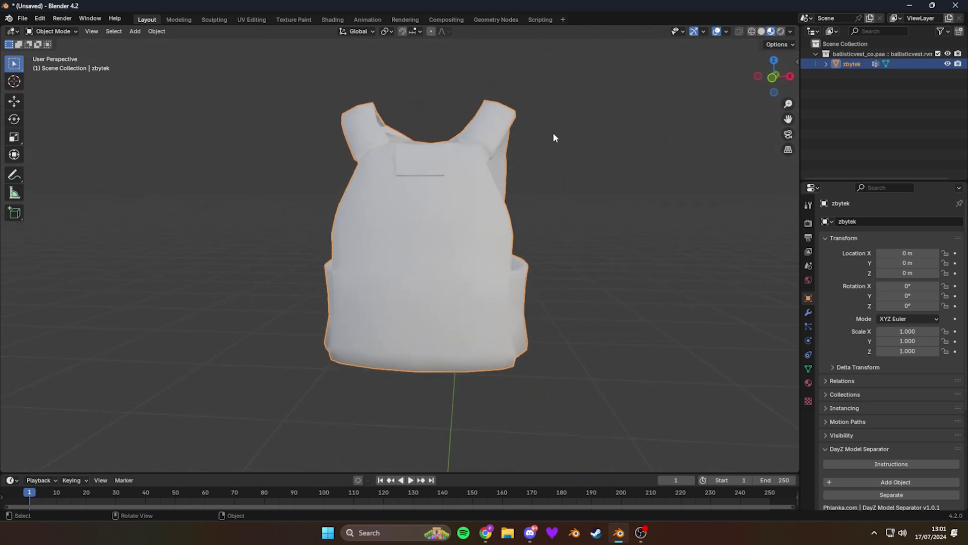
left_click(798, 61)
left_click(795, 217)
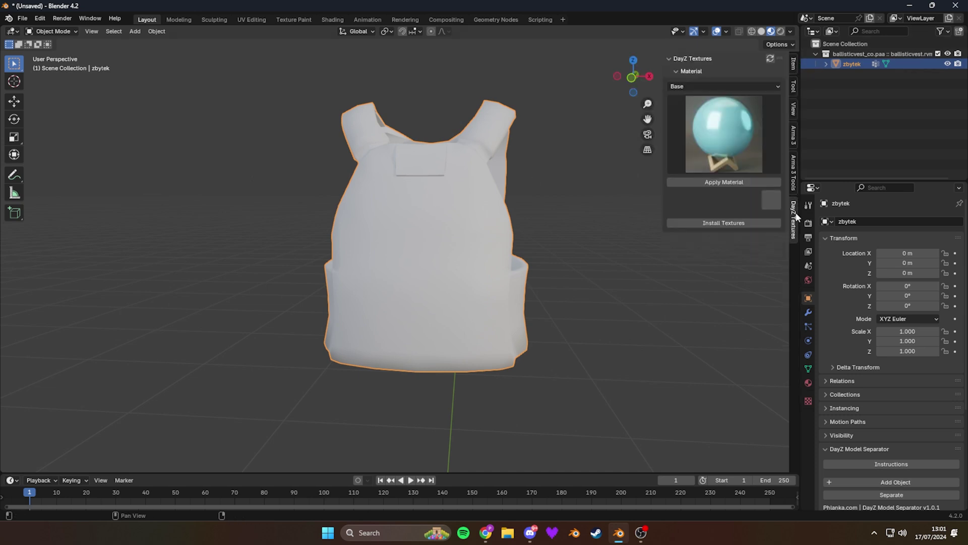
left_click(723, 183)
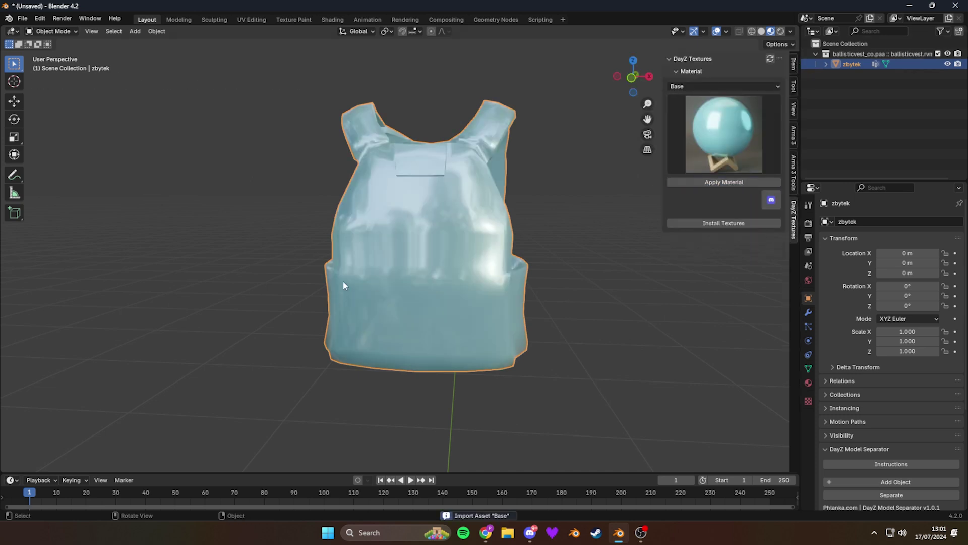
middle_click_drag(353, 277, 355, 257)
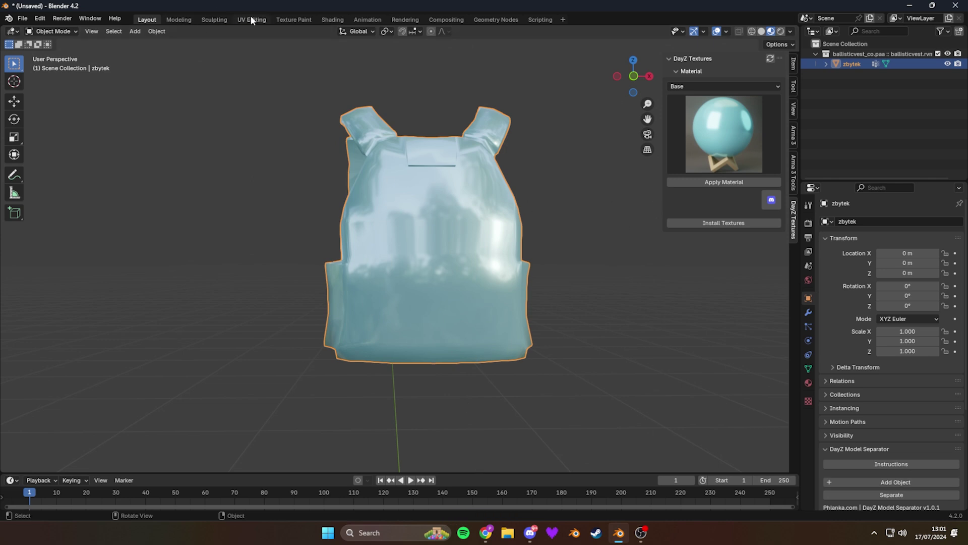
Step: Switch to the Shading workspace and frame all nodes to show Base wired into Material Output
left_click(332, 19)
scroll(485, 168, "up", 10)
middle_click_drag(486, 168, 474, 209)
scroll(495, 220, "up", 3)
scroll(494, 220, "down", 3)
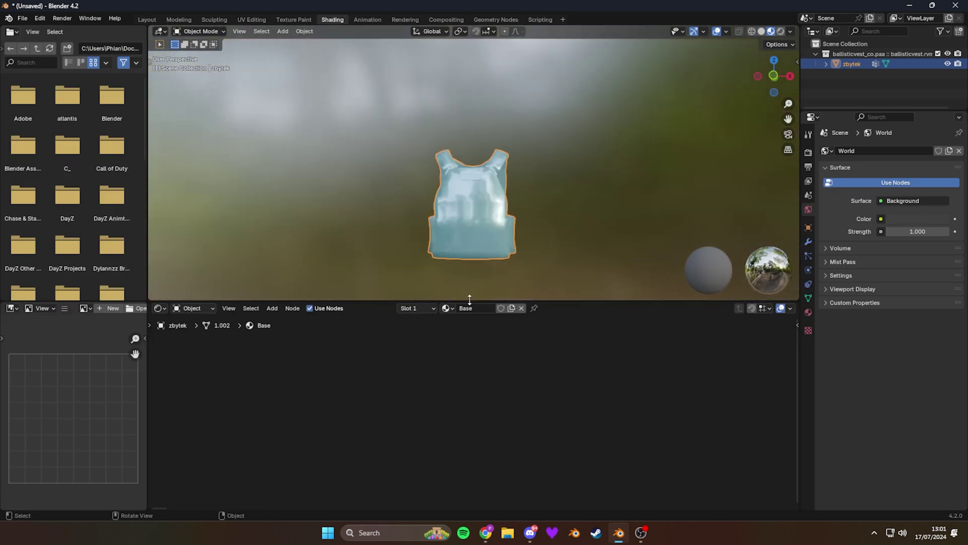
left_click_drag(469, 300, 469, 301)
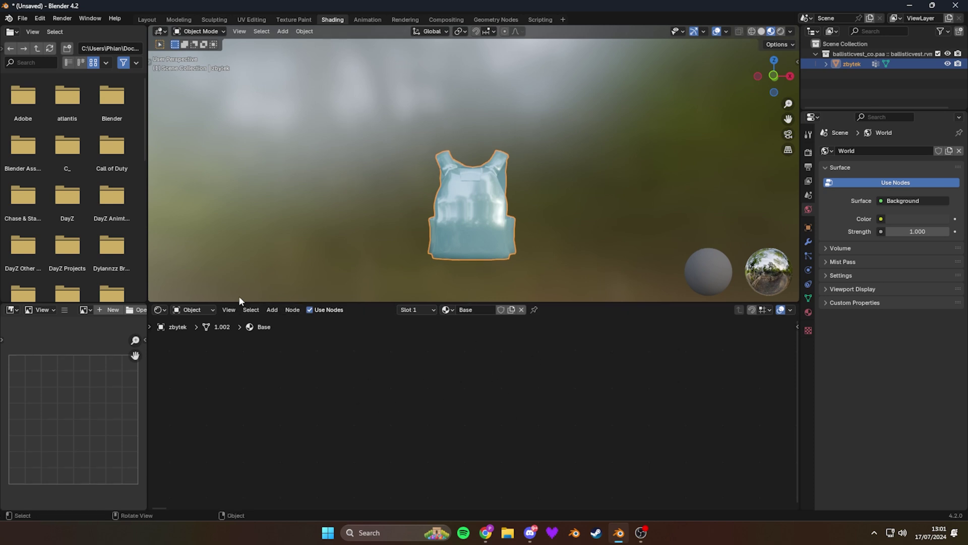
left_click(229, 309)
left_click(262, 374)
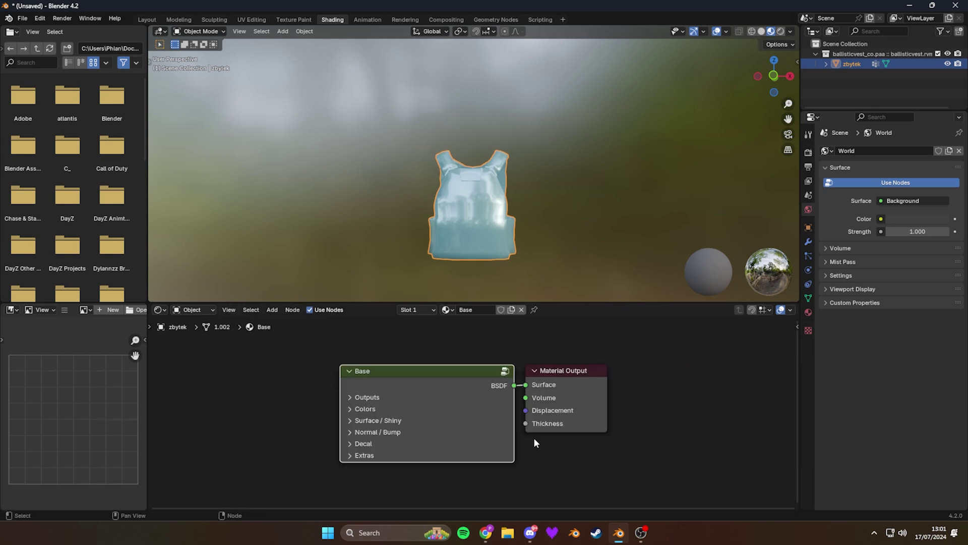
key("grave")
Step: Expand the Base node's Colors and set Main Color to purple
left_click(415, 397)
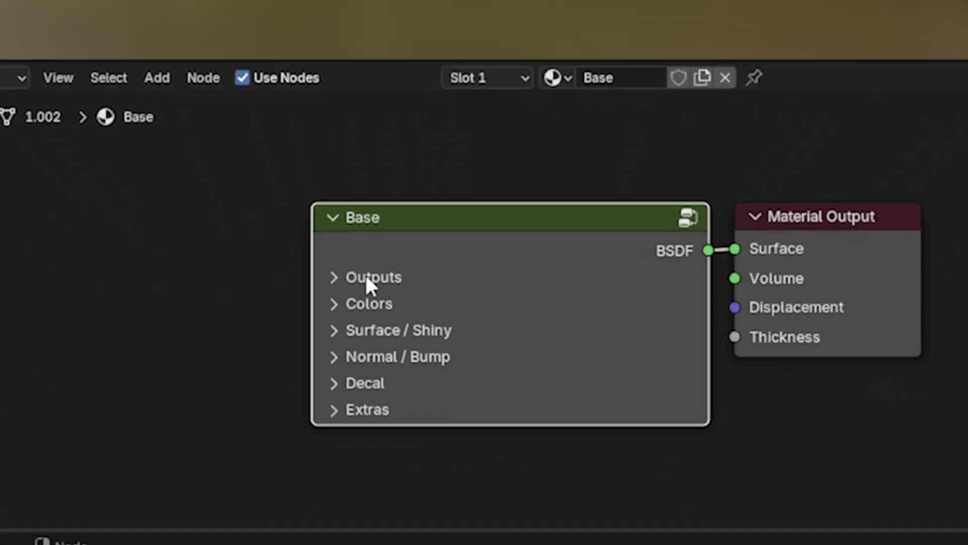
left_click(333, 303)
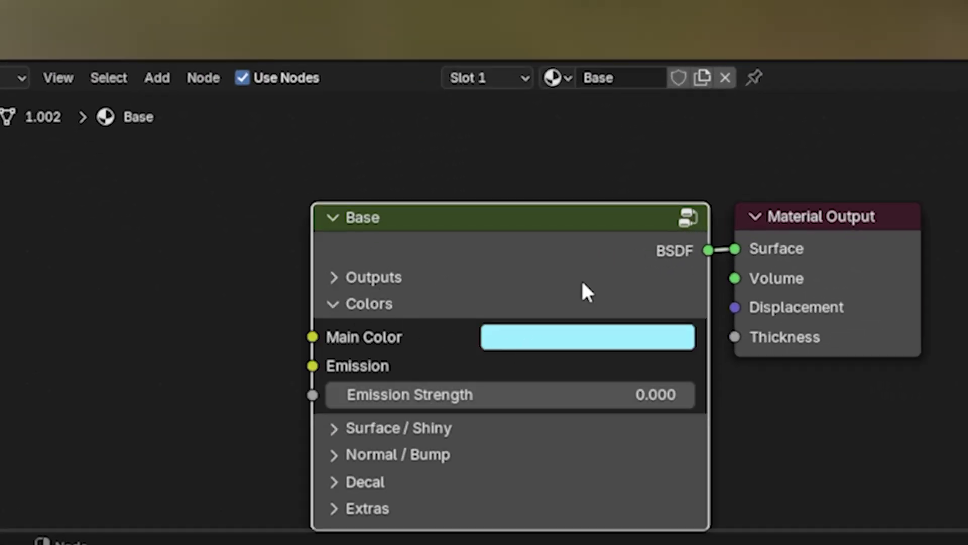
left_click(646, 334)
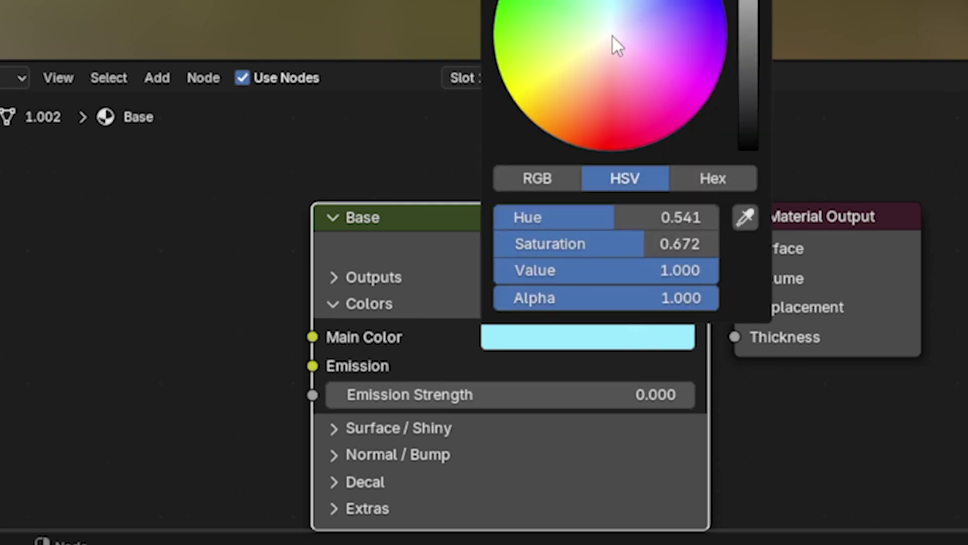
left_click_drag(601, 39, 724, 62)
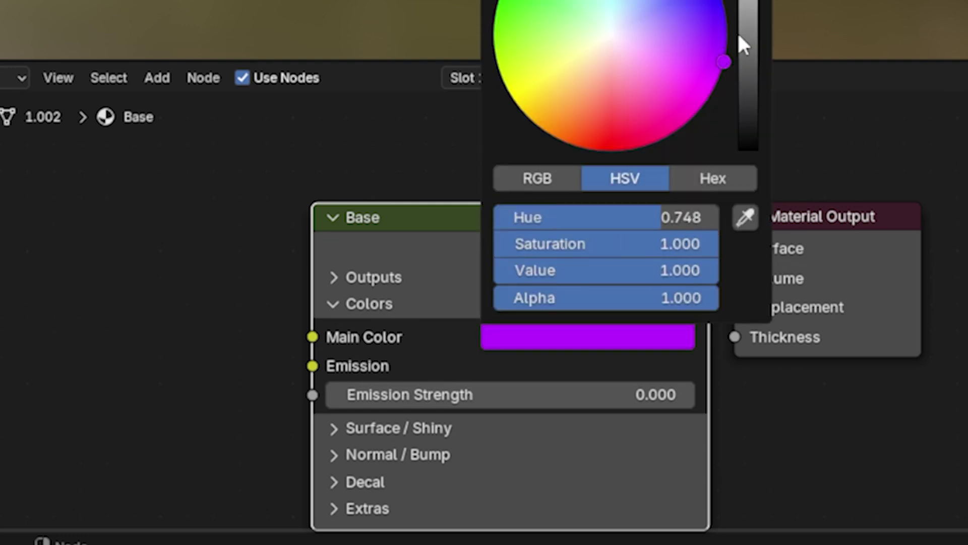
Step: Set Surface / Shiny Roughness and Metallic both to 1.000
middle_click_drag(791, 449, 860, 315)
left_click(396, 295)
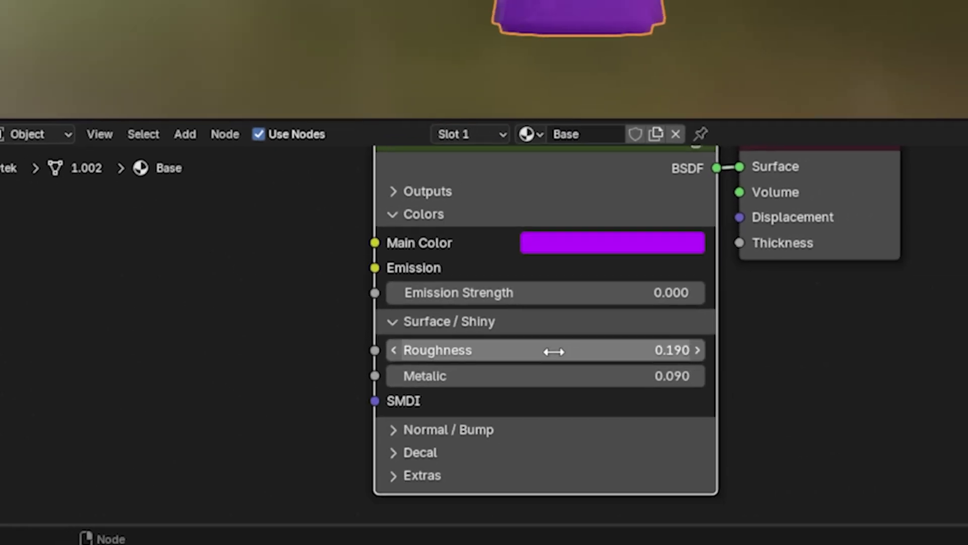
left_click_drag(553, 352, 701, 352)
left_click_drag(554, 376, 504, 376)
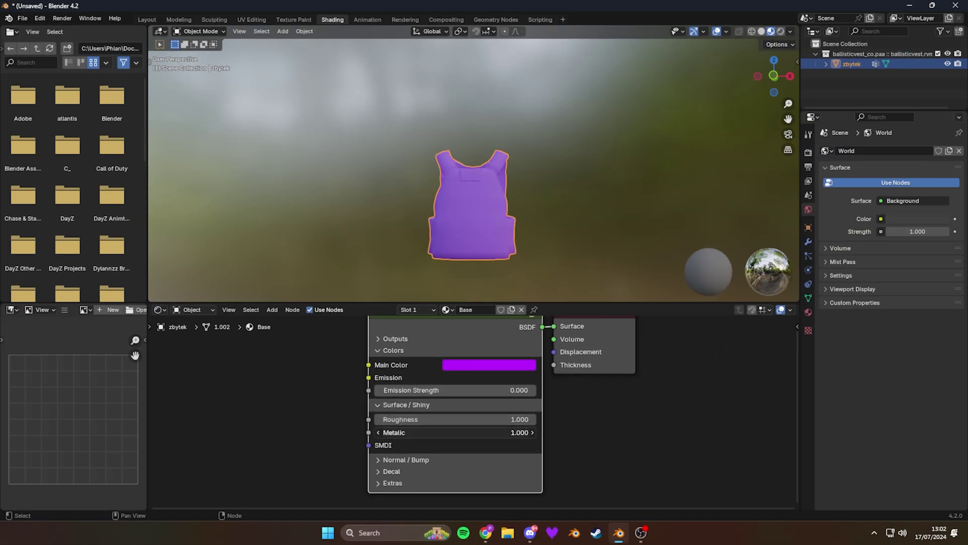
left_click_drag(454, 432, 535, 432)
Step: In P:\DZ\characters\vests\data, convert ballisticvest_nohq.paa and ballisticvest_smdi.paa to PNG
left_click(509, 533)
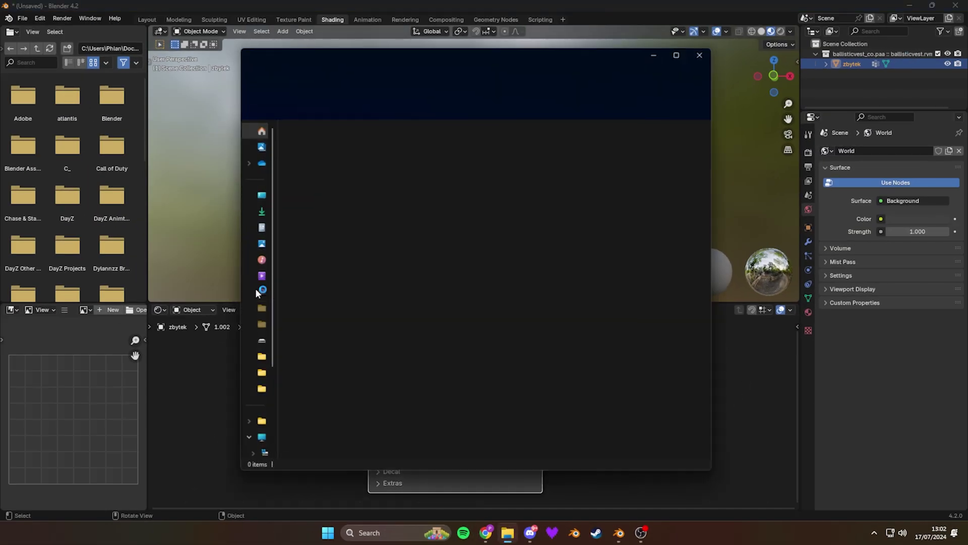
double_click(313, 339)
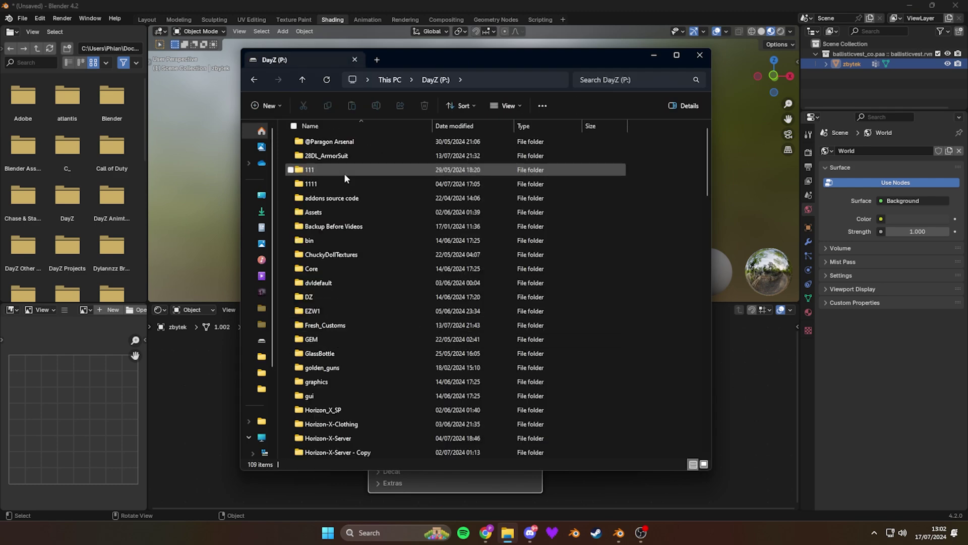
scroll(330, 323, "down", 2)
double_click(323, 184)
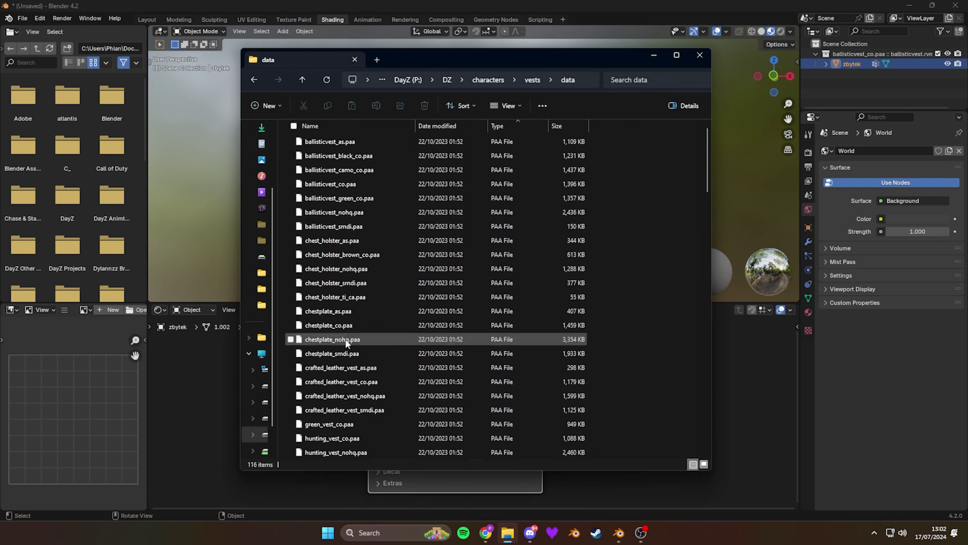
double_click(323, 339)
double_click(323, 353)
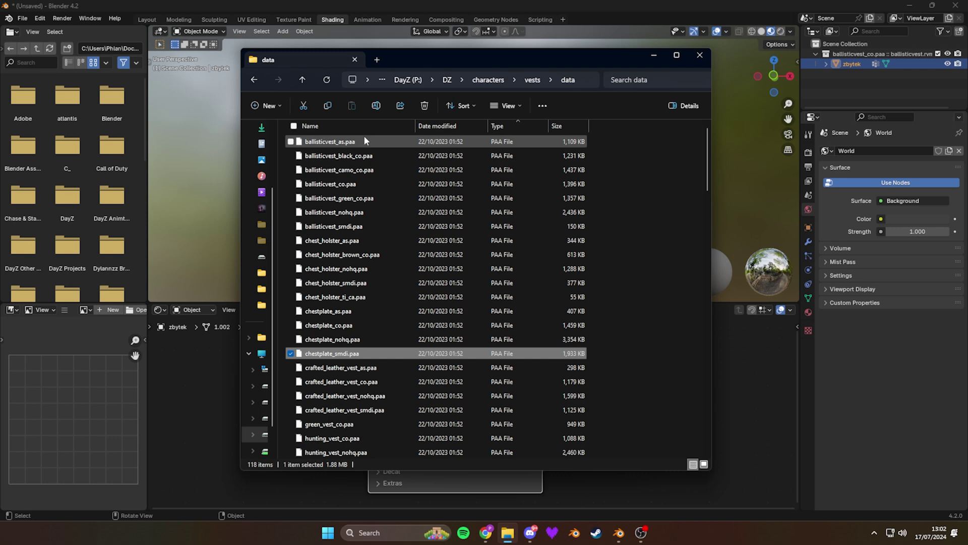
double_click(322, 353)
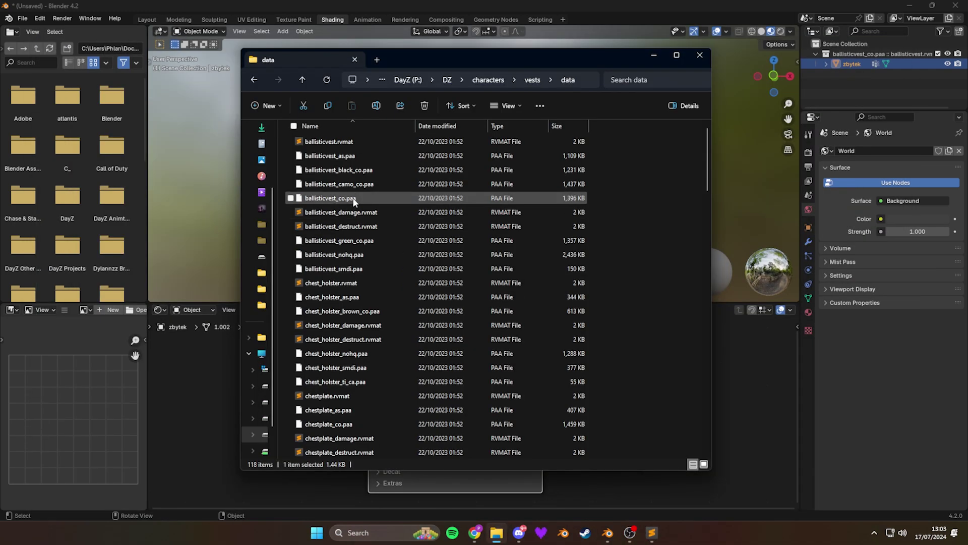
double_click(333, 254)
left_click(328, 80)
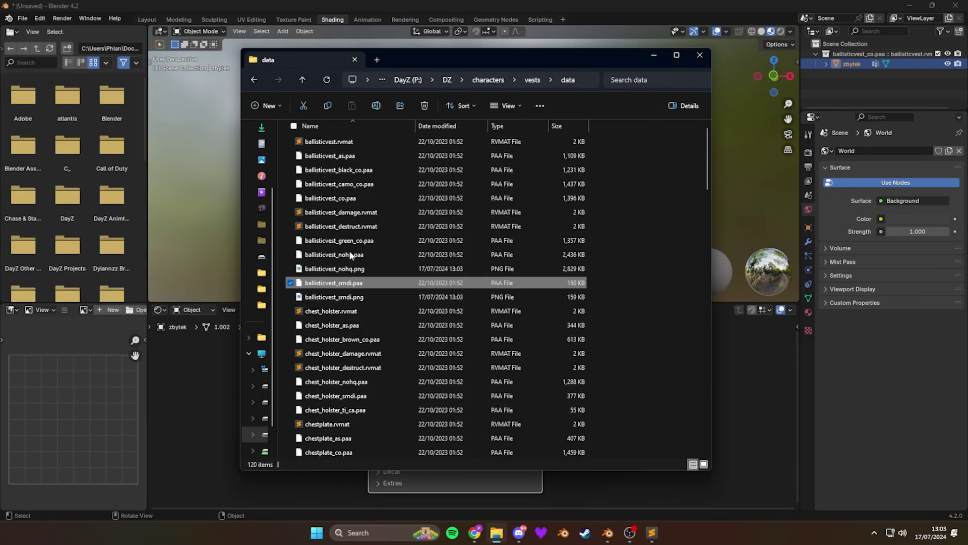
left_click(372, 267)
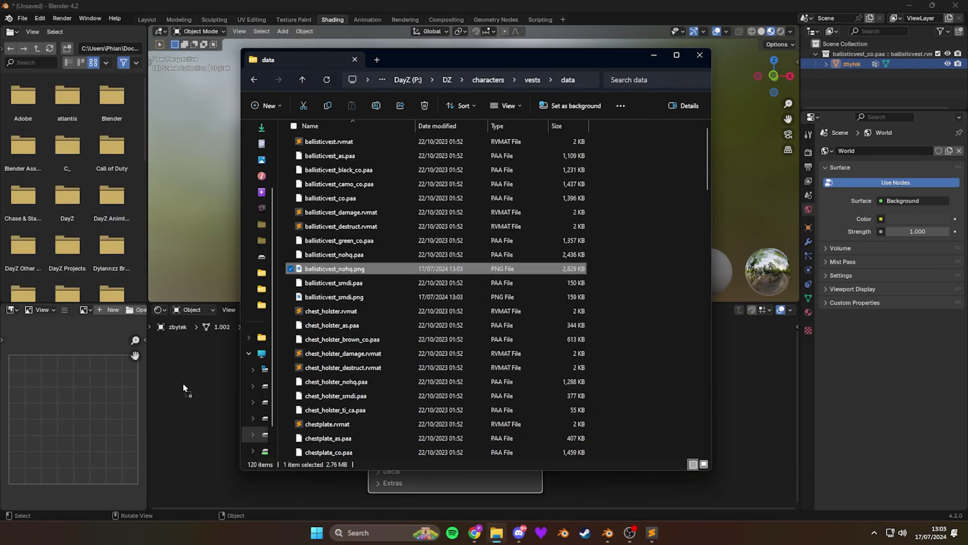
Step: Add ballisticvest_nohq.png and ballisticvest_smdi.png as image texture nodes in the shader editor
left_click_drag(183, 382, 183, 382)
left_click_drag(333, 297, 199, 346)
left_click(655, 56)
middle_click_drag(315, 382, 549, 358)
left_click_drag(532, 461, 372, 502)
left_click(442, 351)
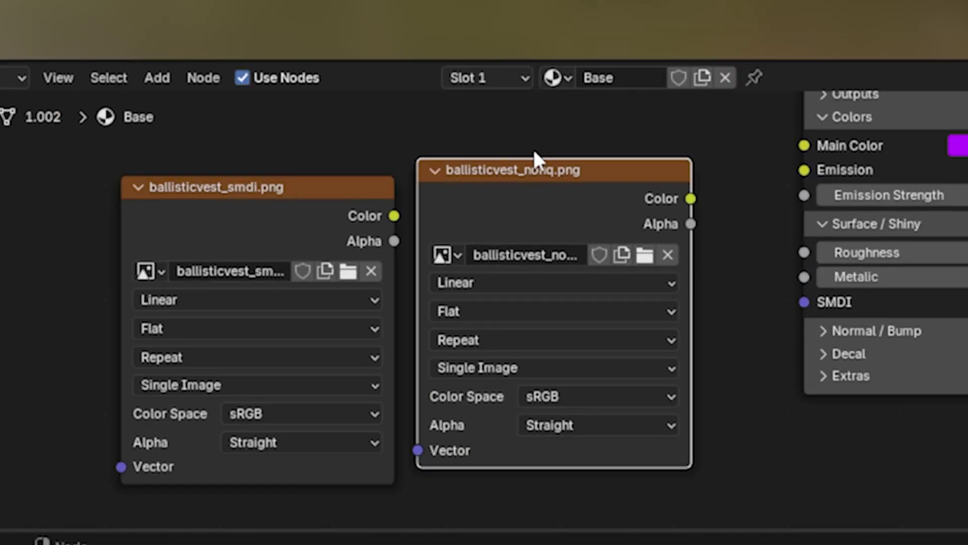
middle_click_drag(590, 398, 551, 313)
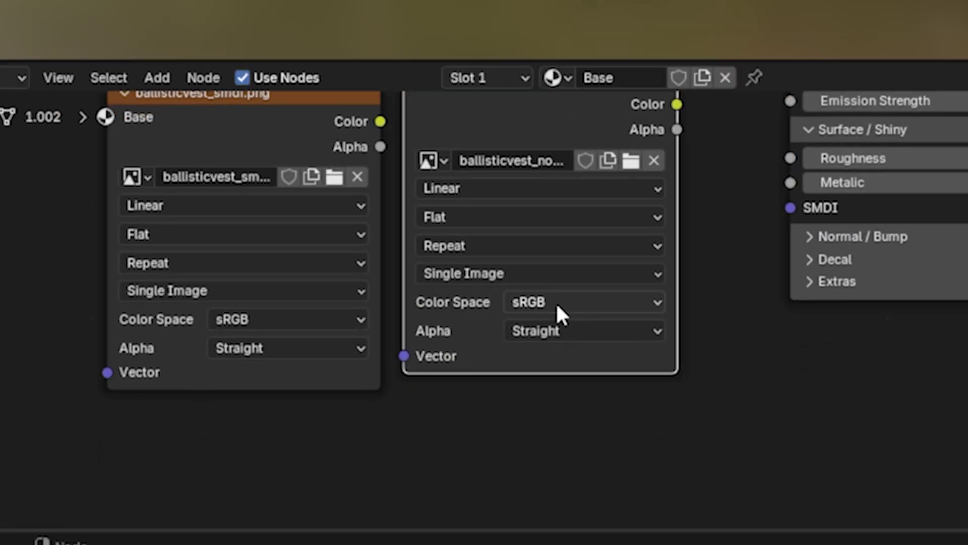
Step: Set both image nodes to Non-Color and wire the smdi Color into the SMDI input
left_click(553, 305)
left_click(599, 303)
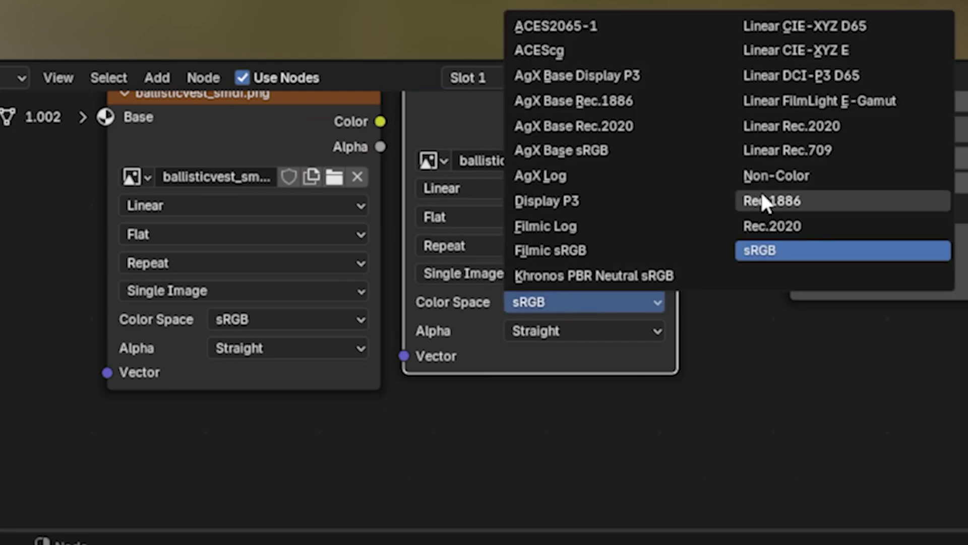
left_click(795, 177)
left_click(213, 318)
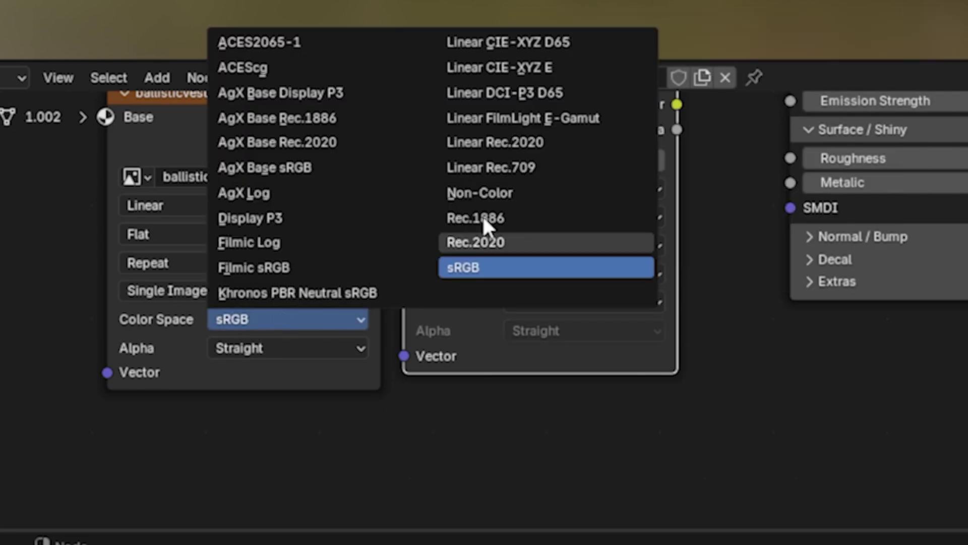
left_click(553, 192)
middle_click_drag(751, 271, 639, 247)
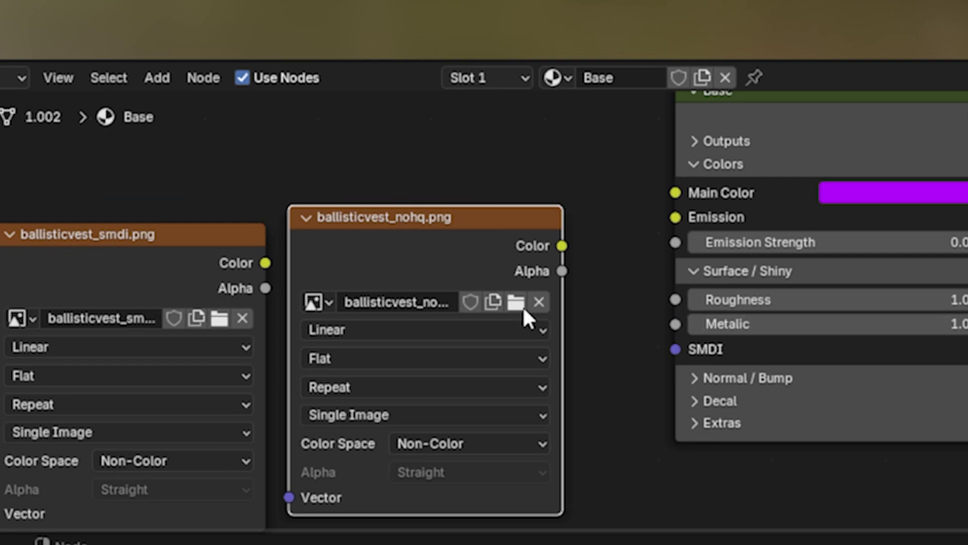
left_click_drag(264, 263, 675, 349)
Step: Collapse the smdi node and connect the nohq texture's Color to the Base node's NOHQ input
left_click(11, 235)
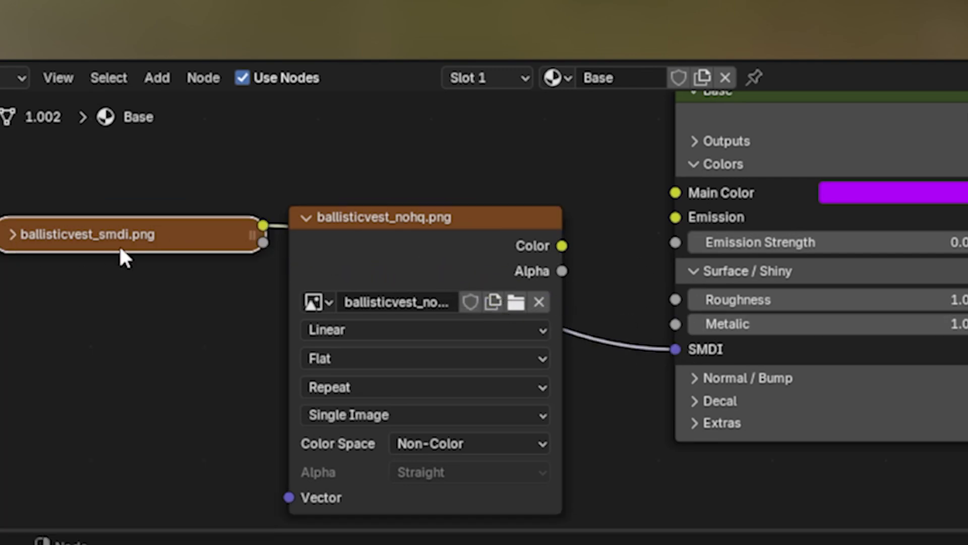
left_click_drag(125, 243, 421, 407)
middle_click_drag(422, 406, 314, 530)
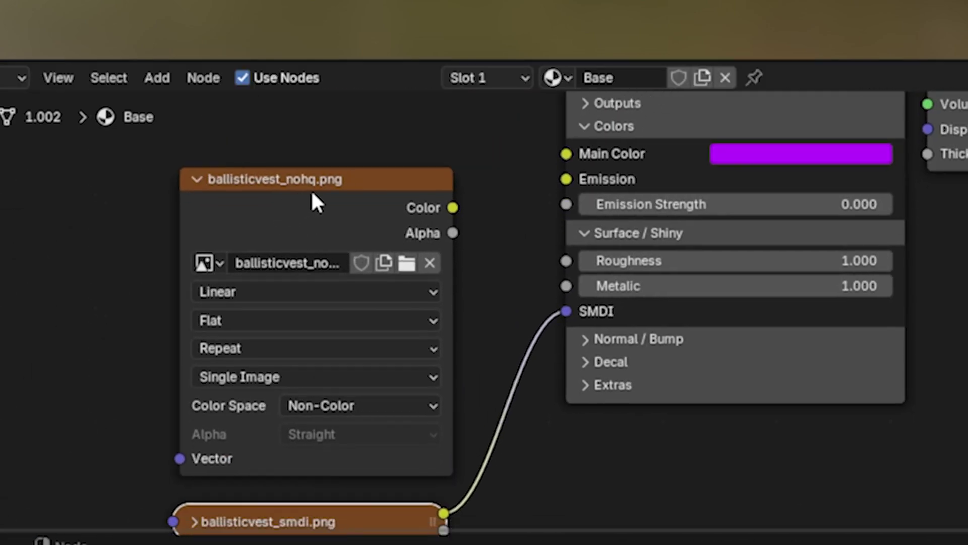
left_click(584, 339)
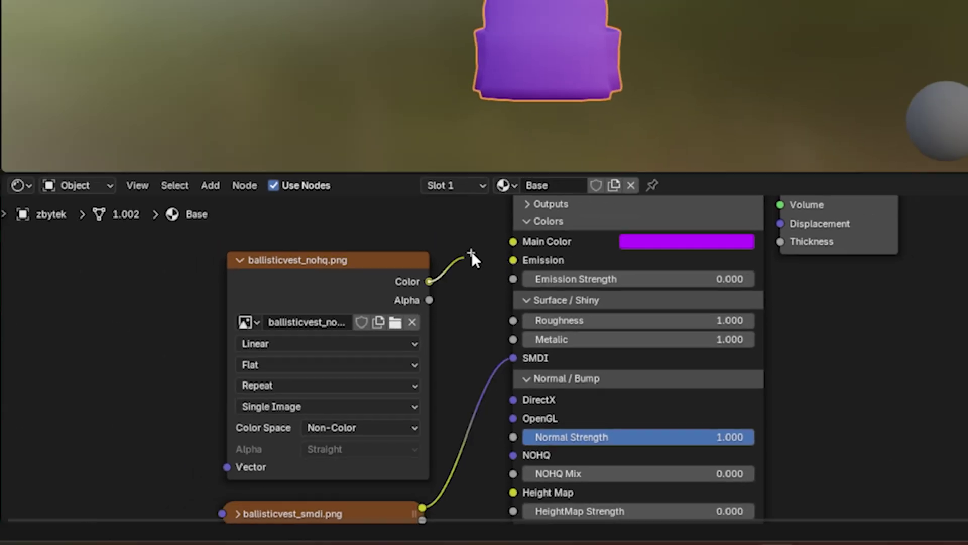
left_click_drag(453, 208, 555, 482)
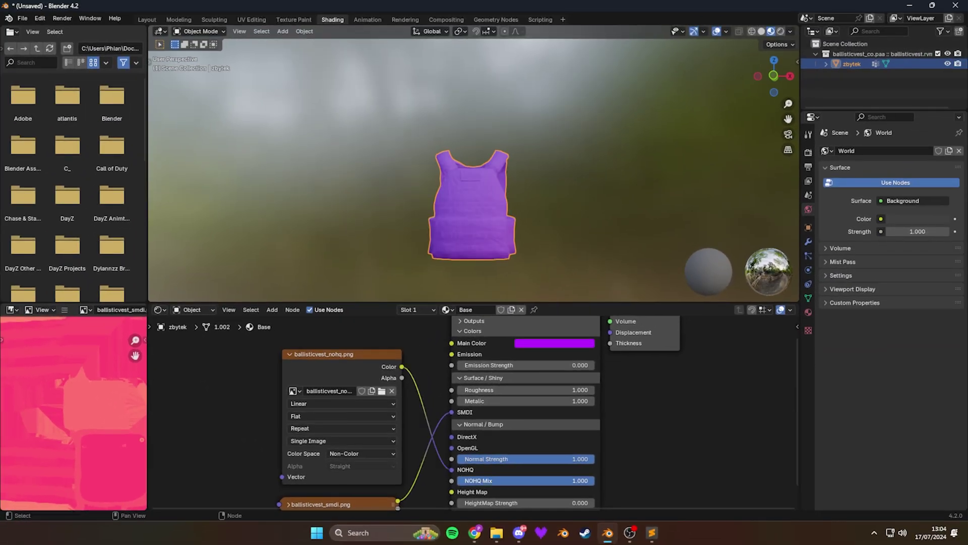
Step: Collapse the nohq node and stack the smdi and nohq nodes neatly
left_click(292, 354)
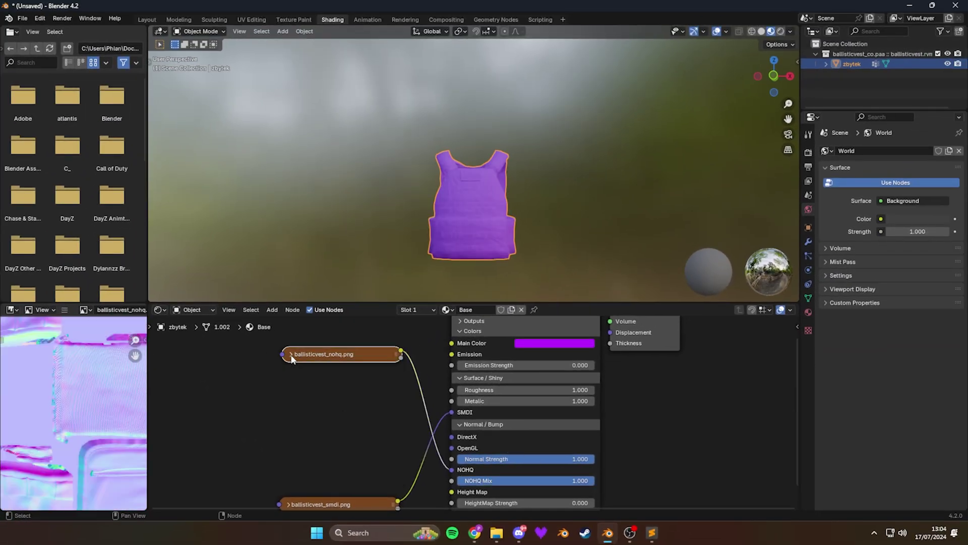
left_click(288, 503)
left_click_drag(331, 503, 332, 408)
left_click(276, 383)
left_click_drag(340, 351, 350, 462)
middle_click_drag(432, 373, 419, 438)
scroll(447, 229, "up", 2)
middle_click_drag(447, 229, 317, 203)
scroll(316, 202, "down", 1)
middle_click_drag(489, 228, 505, 128, "shift")
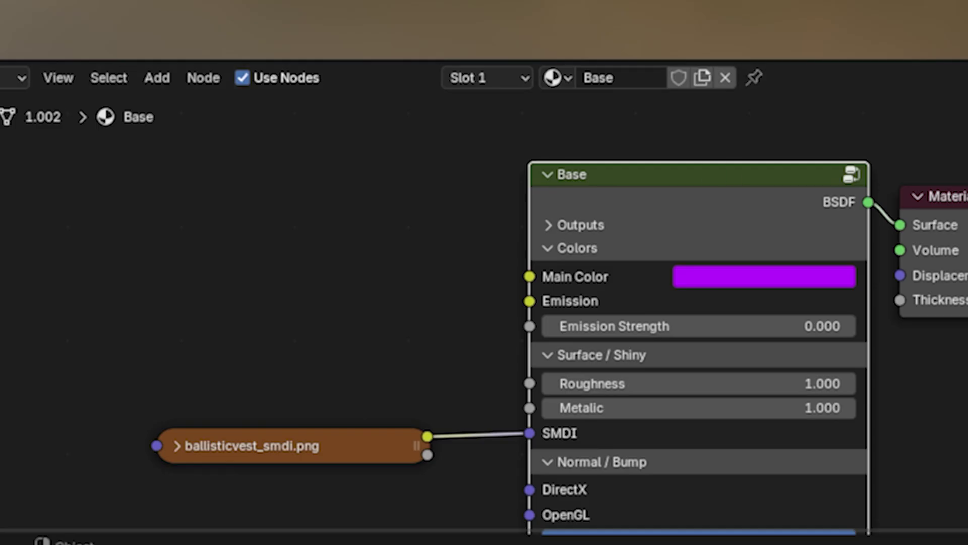
scroll(419, 256, "down", 3)
Step: Collapse the Colors, Surface / Shiny and Normal / Bump panels and expand Decal
middle_click_drag(391, 262, 592, 428)
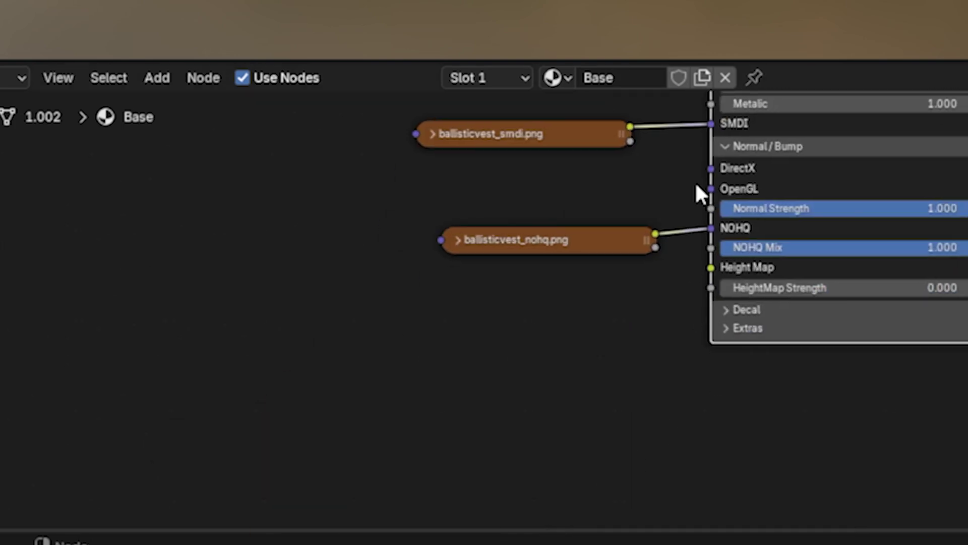
middle_click_drag(708, 161, 626, 340)
left_click_drag(643, 158, 649, 238)
left_click(648, 210)
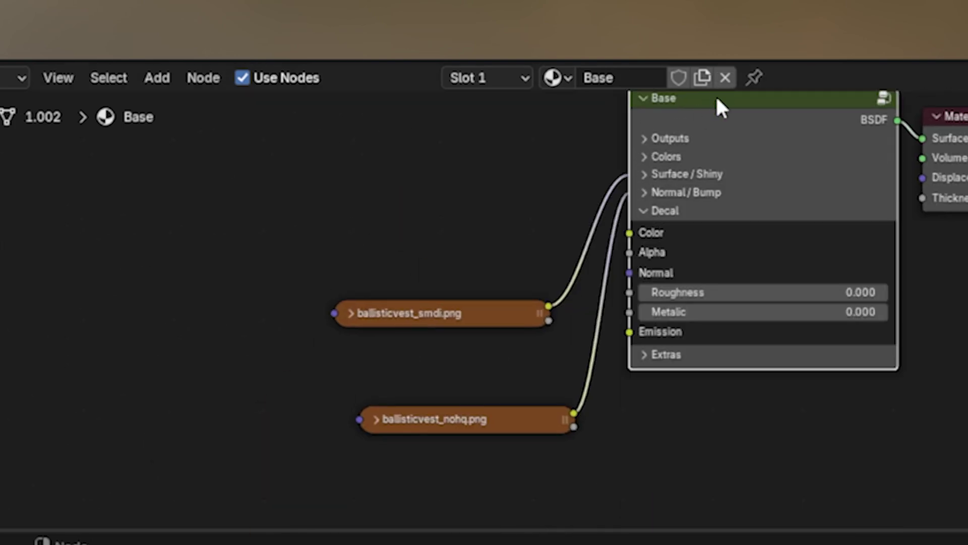
left_click_drag(721, 106, 718, 259)
scroll(667, 450, "down", 6)
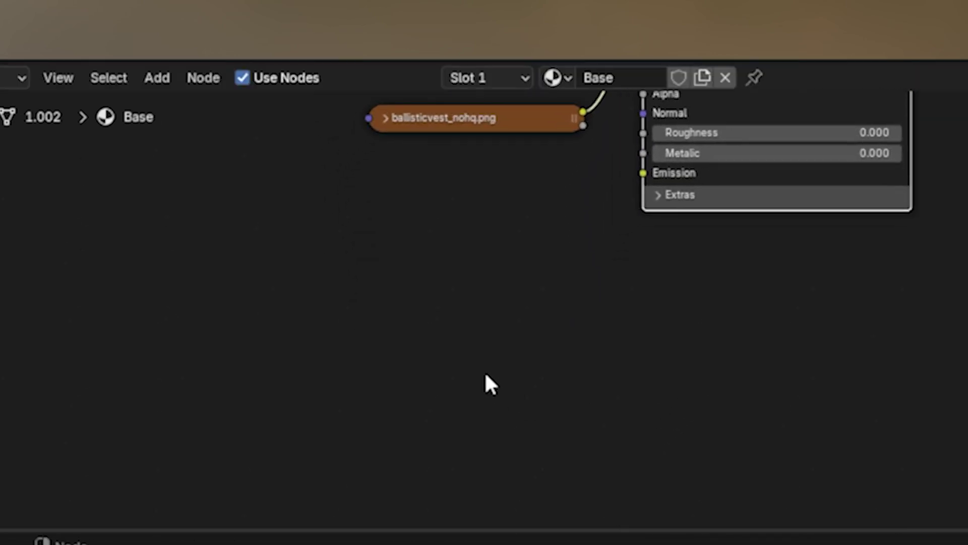
middle_click_drag(579, 255, 655, 326)
Step: Add an Image Texture node via Shift+A search for 'Image'
key("shift+a")
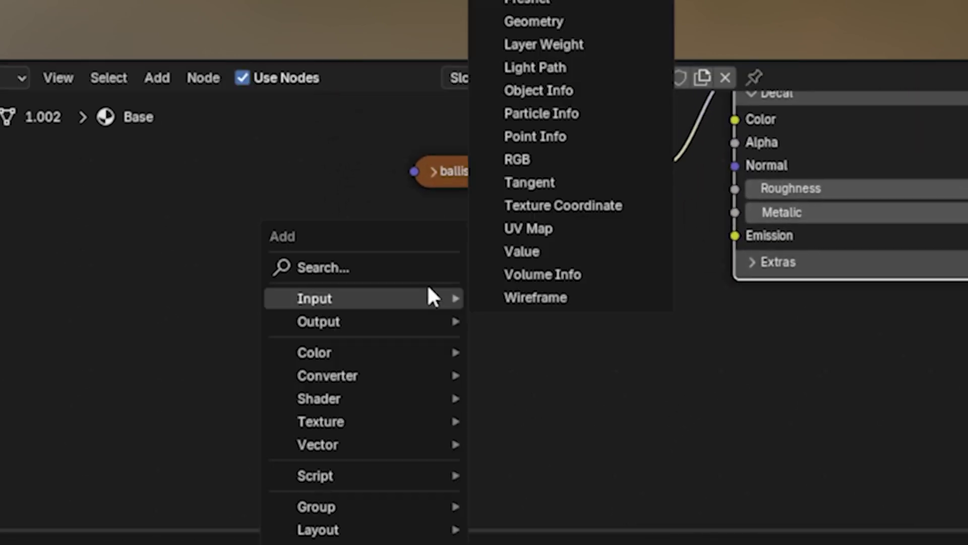
left_click(432, 271)
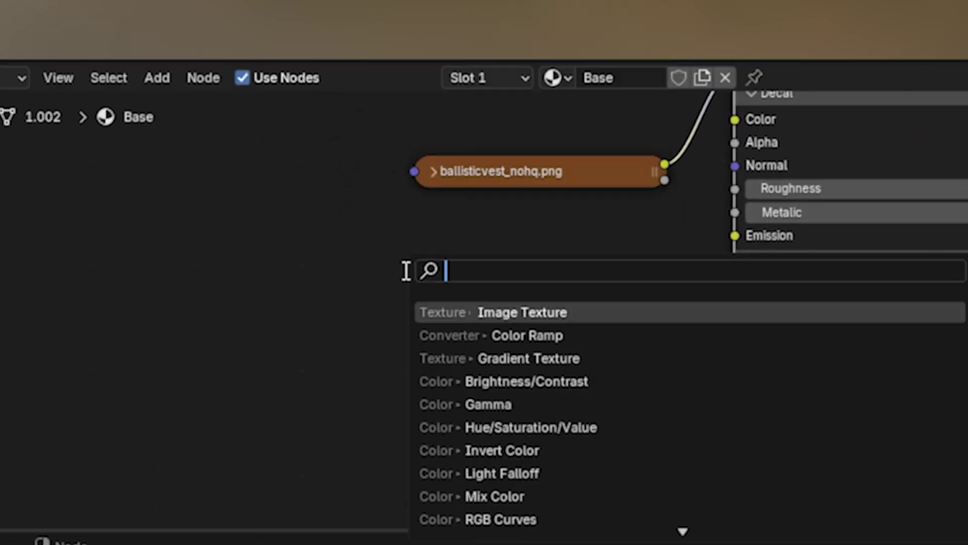
type("Image")
key("Return")
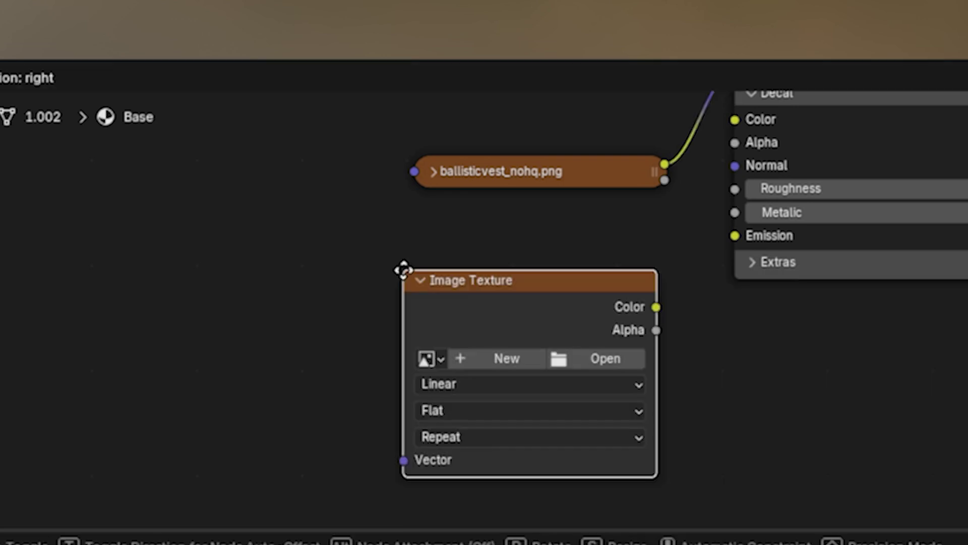
left_click(404, 271)
Step: Create a new 4096 px image named overlay temp with a fully transparent fill
left_click(457, 359)
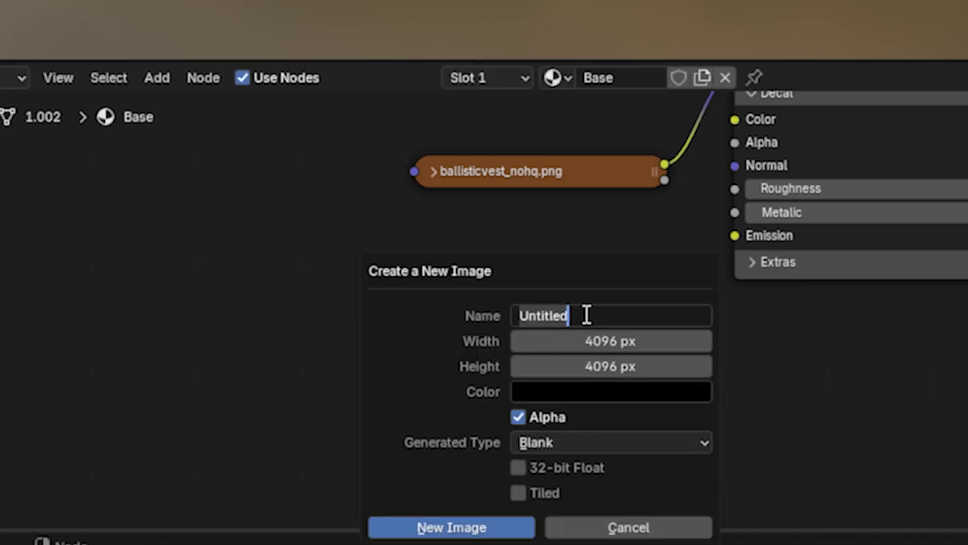
left_click(604, 316)
key("ctrl+a")
type("o")
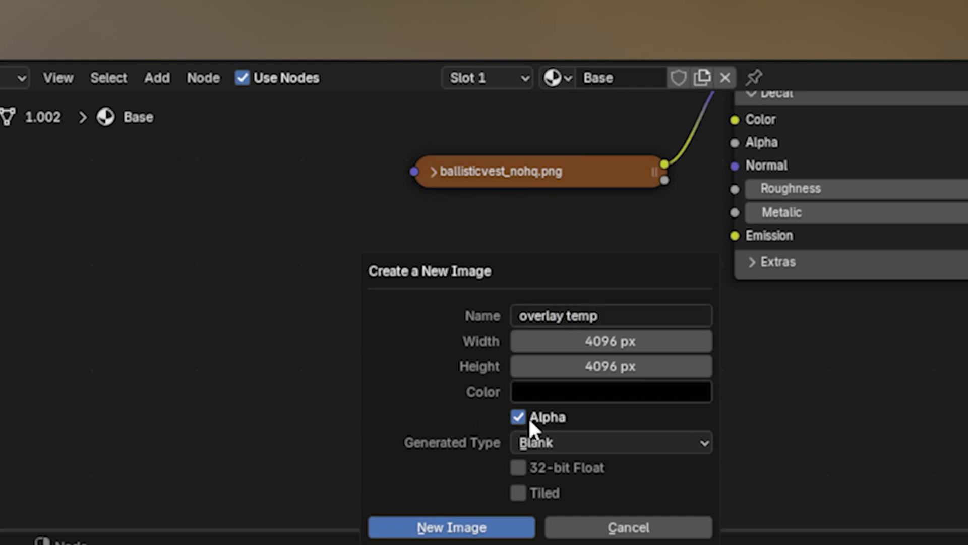
left_click(635, 395)
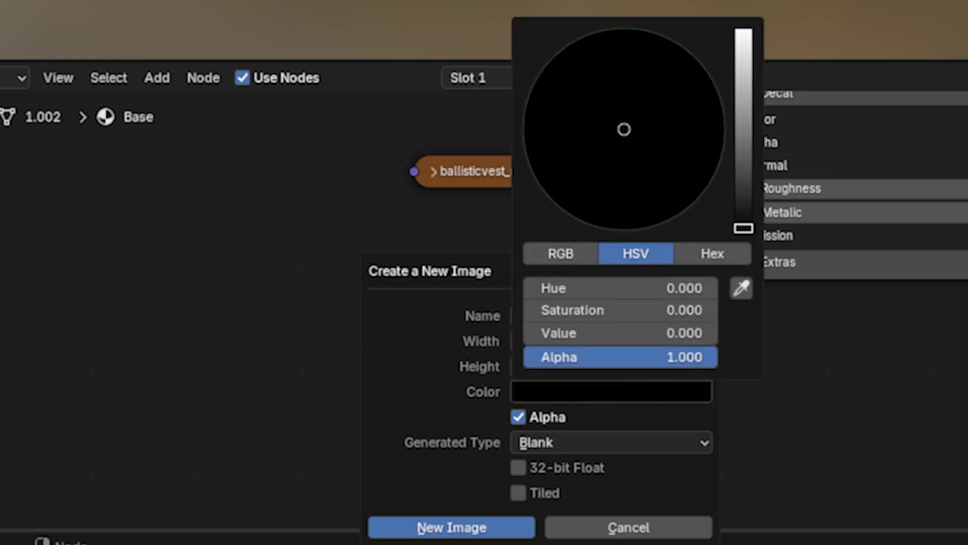
left_click_drag(696, 357, 484, 359)
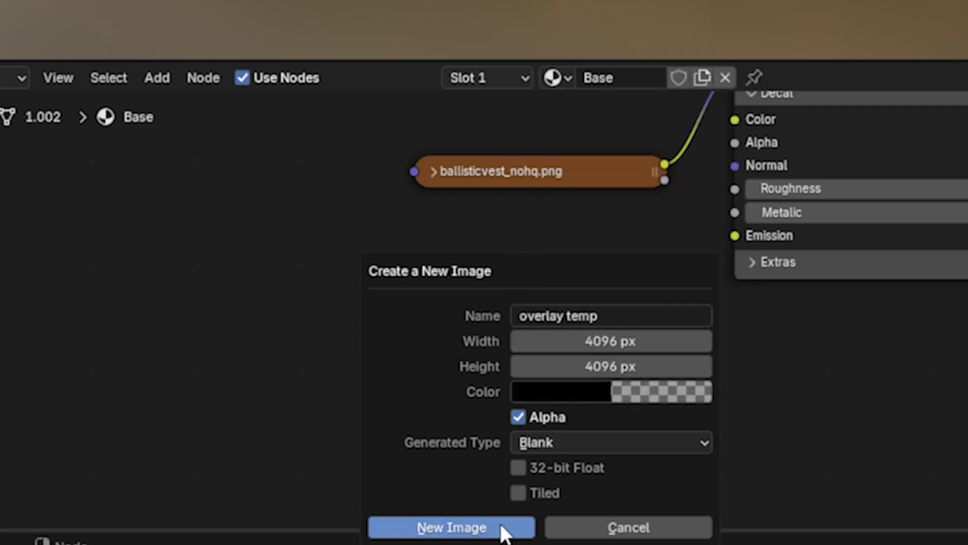
left_click(499, 528)
Step: Wire overlay temp.001's Color to Decal Color and Alpha to Decal Alpha, tidying node positions
left_click(560, 268)
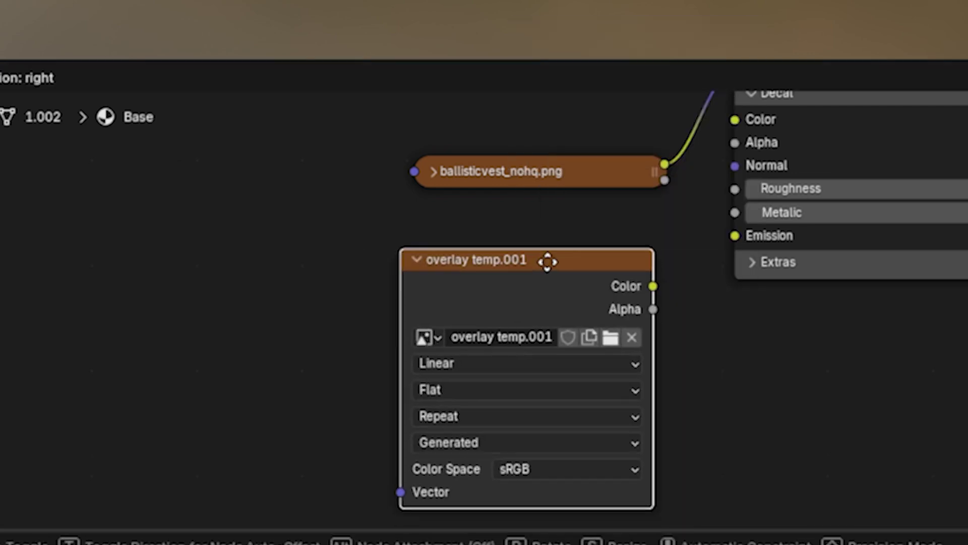
middle_click_drag(669, 241, 580, 315)
left_click_drag(555, 376, 629, 205)
left_click_drag(511, 235, 433, 154)
left_click_drag(510, 360, 523, 199)
scroll(524, 199, "up", 2)
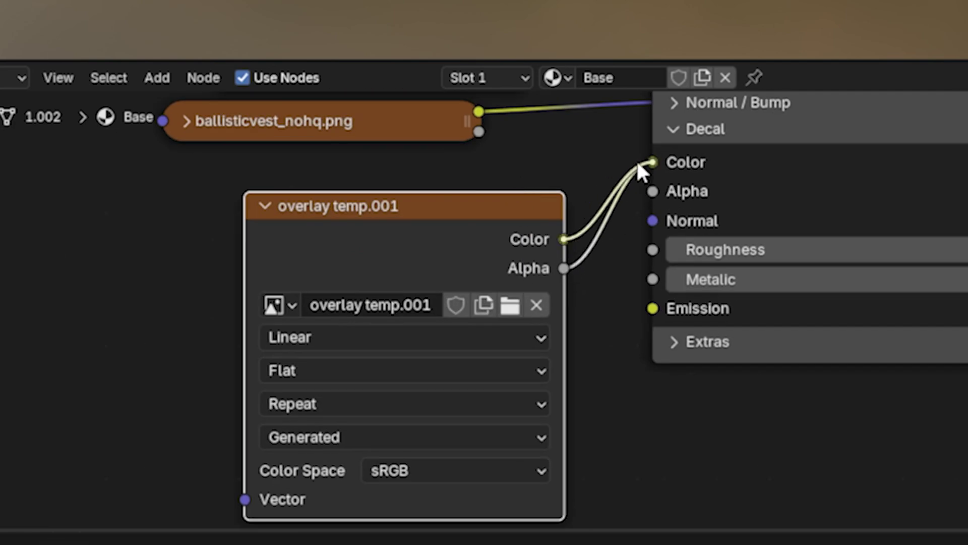
left_click_drag(565, 268, 650, 193)
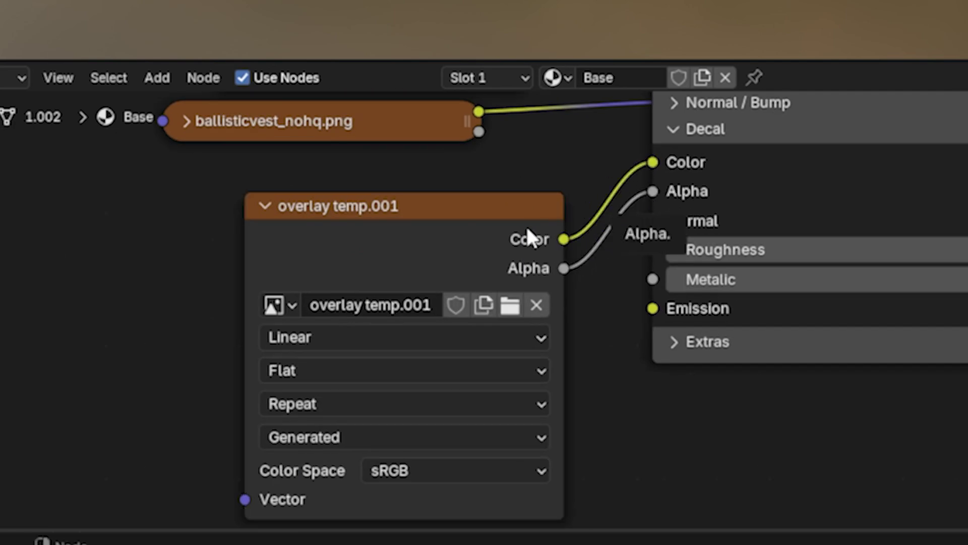
left_click_drag(497, 218, 404, 184)
scroll(417, 188, "up", 1)
middle_click_drag(417, 188, 625, 222)
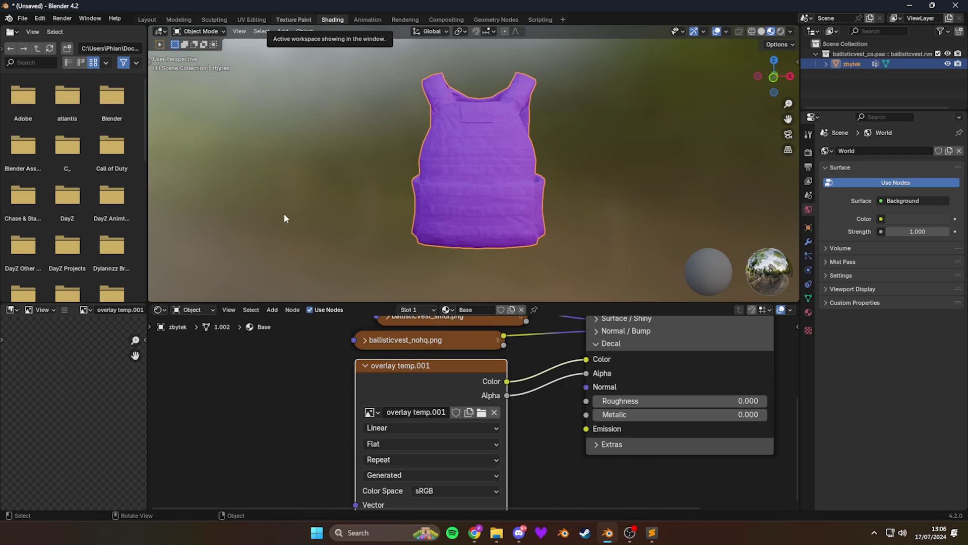
Step: Switch to the Texture Paint workspace and show the vest in Material Preview
key("ctrl+Page_Up")
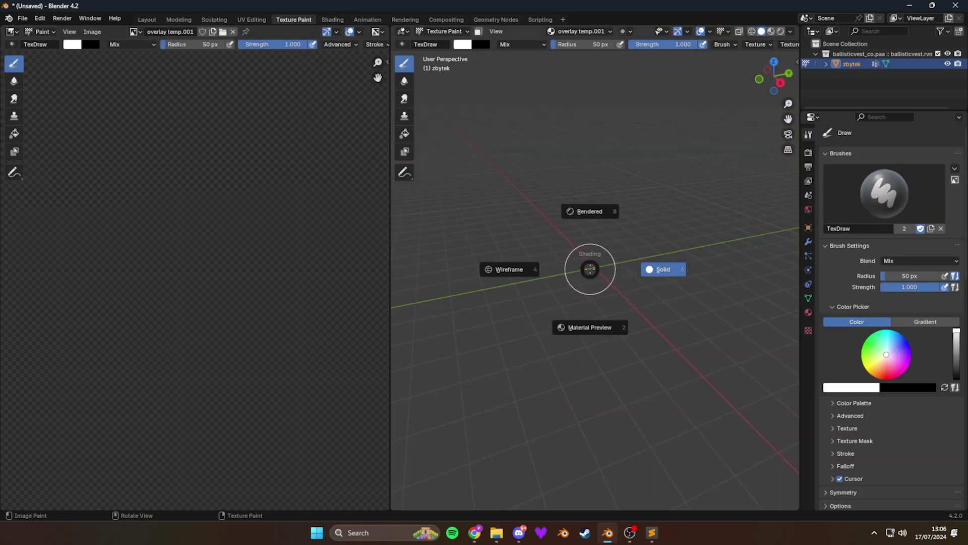
left_click(601, 320)
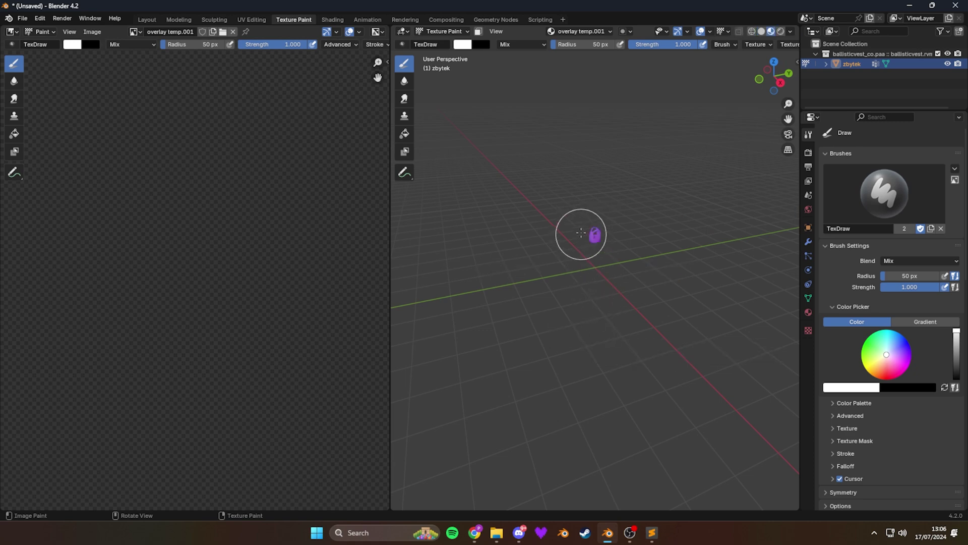
scroll(580, 233, "up", 9)
middle_click_drag(584, 164, 559, 323, "shift")
middle_click_drag(564, 278, 675, 199)
scroll(629, 264, "up", 2)
scroll(657, 249, "up", 1)
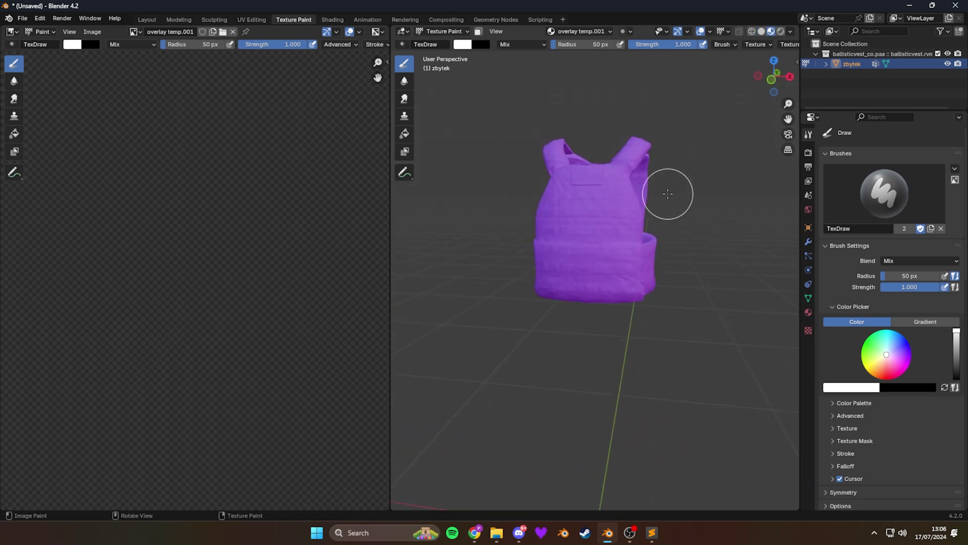
scroll(608, 215, "up", 4)
scroll(560, 208, "down", 2)
Step: Paint a test white stroke on the vest's front, then undo it
mouse_move(525, 199)
left_mouse_down()
mouse_move(647, 183)
mouse_move(570, 161)
mouse_move(598, 190)
mouse_move(605, 131)
left_mouse_up()
mouse_move(606, 131)
middle_mouse_down()
mouse_move(725, 151)
mouse_move(602, 224)
mouse_move(559, 209)
middle_mouse_up()
key("ctrl+z")
scroll(583, 211, "down", 5)
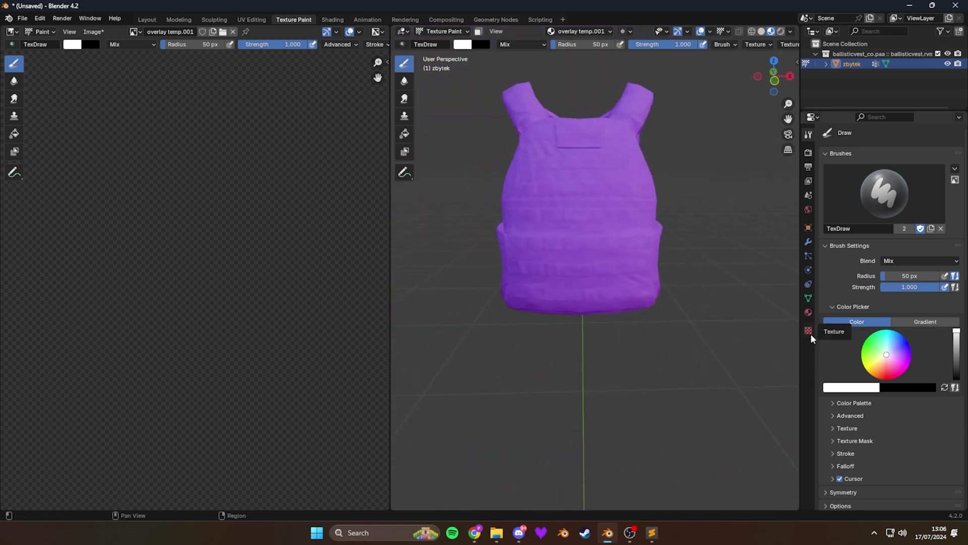
left_click(810, 332)
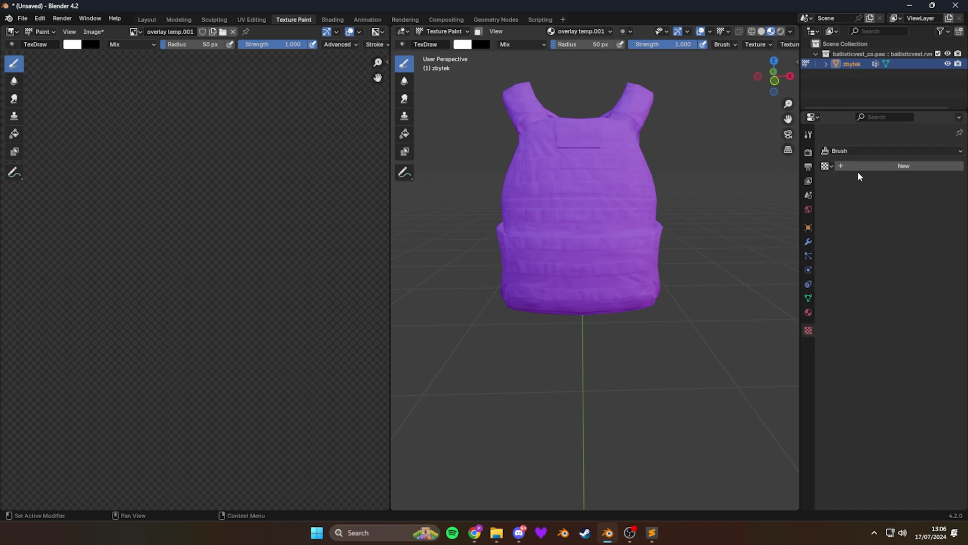
left_click(882, 165)
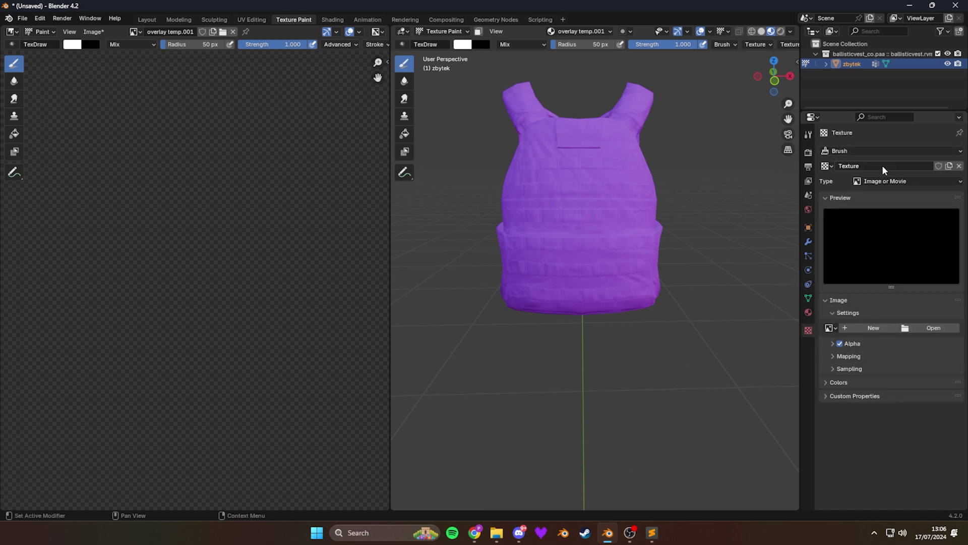
left_click(931, 330)
left_click(365, 180)
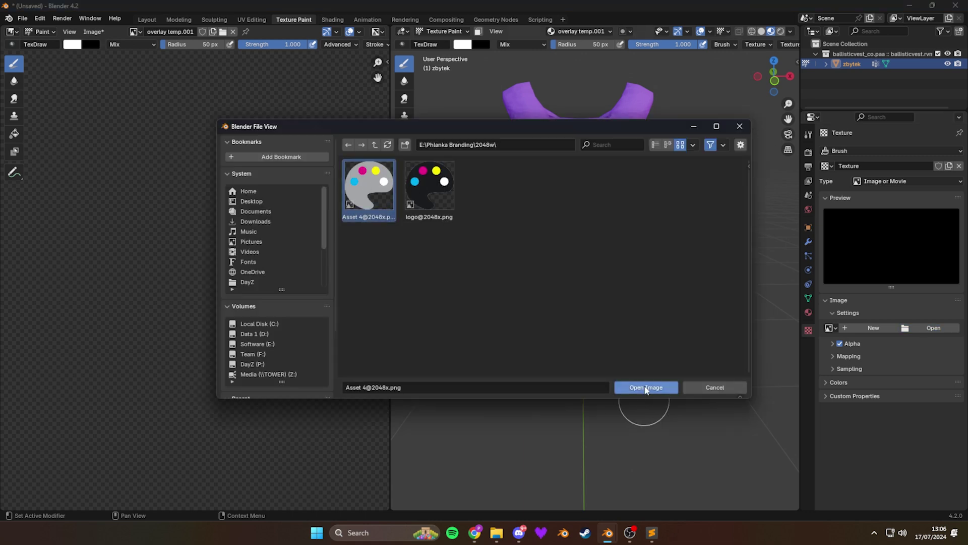
left_click(646, 388)
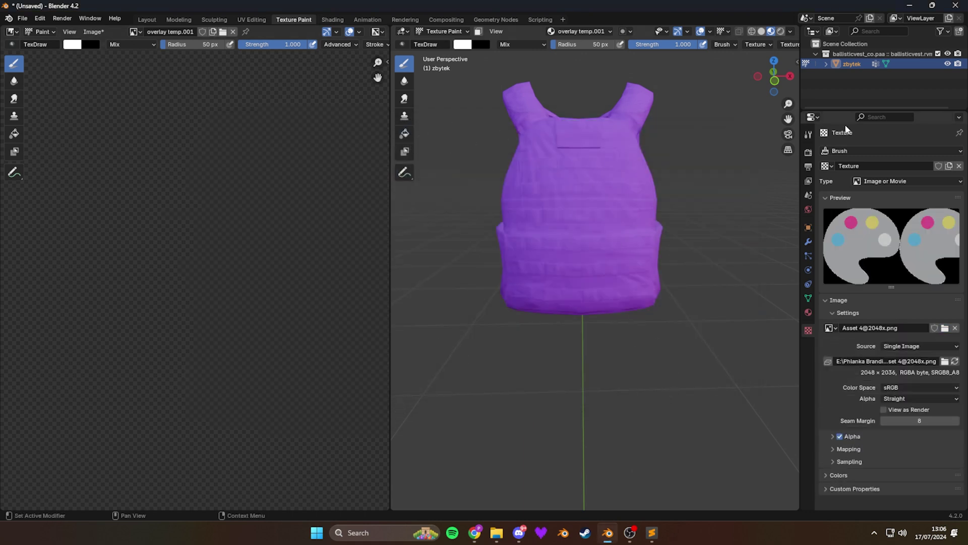
mouse_move(569, 223)
left_mouse_down()
mouse_move(569, 200)
mouse_move(542, 170)
mouse_move(590, 221)
mouse_move(579, 270)
mouse_move(554, 217)
mouse_move(595, 274)
left_mouse_up()
key("ctrl+z")
Step: Set the brush texture's Mapping to Stencil under Brush Settings > Texture
left_click(808, 136)
scroll(895, 377, "down", 1)
scroll(878, 375, "down", 3)
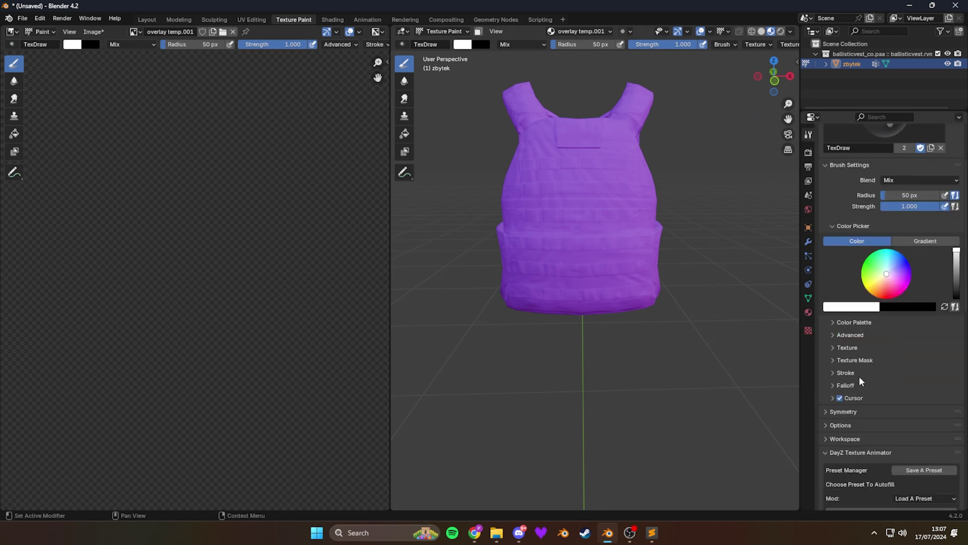
left_click(833, 347)
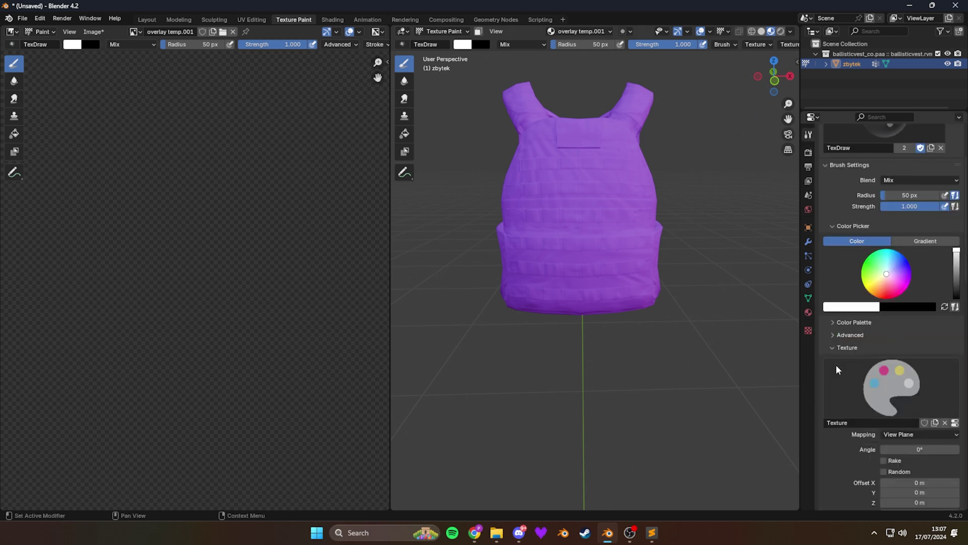
scroll(857, 419, "down", 2)
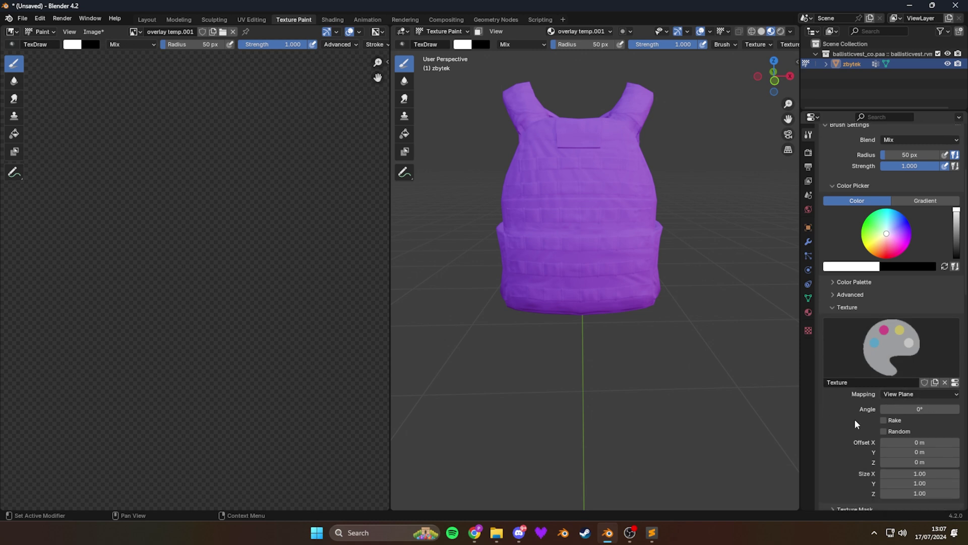
left_click(914, 394)
left_click(909, 417)
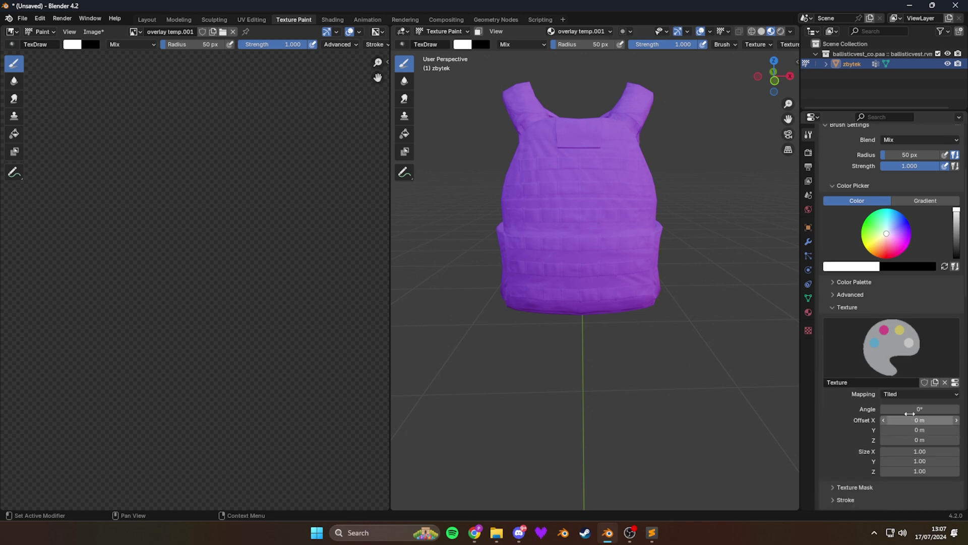
left_click(918, 394)
left_click(903, 449)
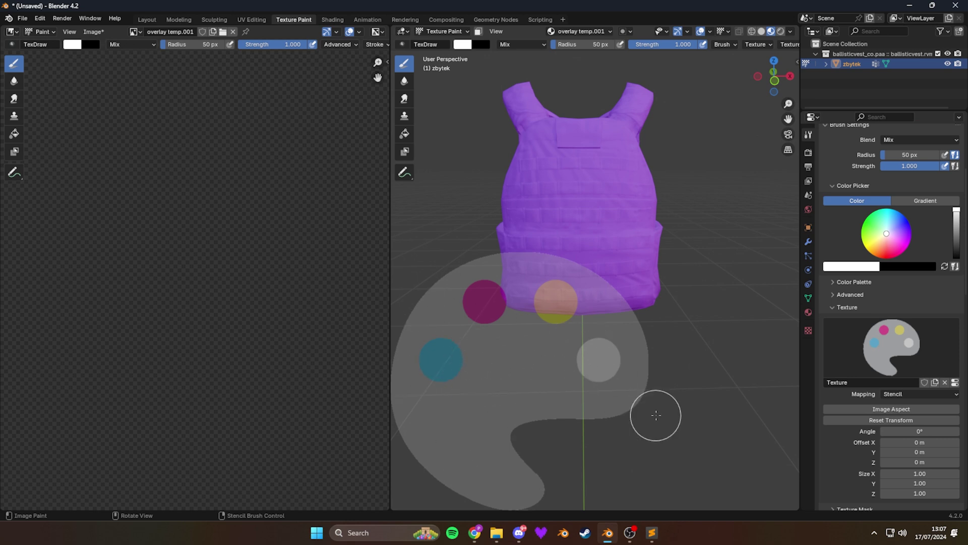
Step: Undo a test stroke, then move, shrink and rotate the palette stencil over the vest
mouse_move(518, 285)
left_mouse_down()
mouse_move(538, 252)
mouse_move(588, 277)
mouse_move(559, 243)
left_mouse_up()
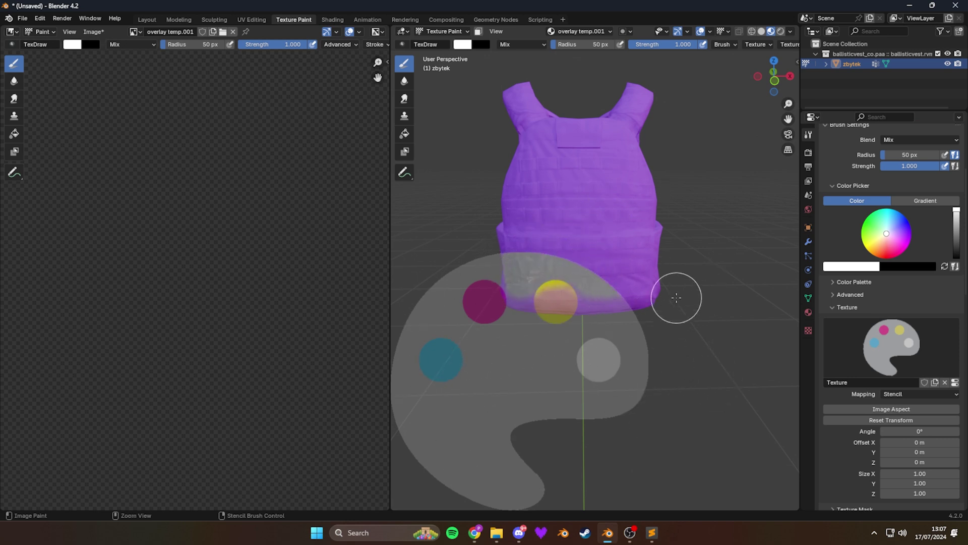
key("ctrl+z")
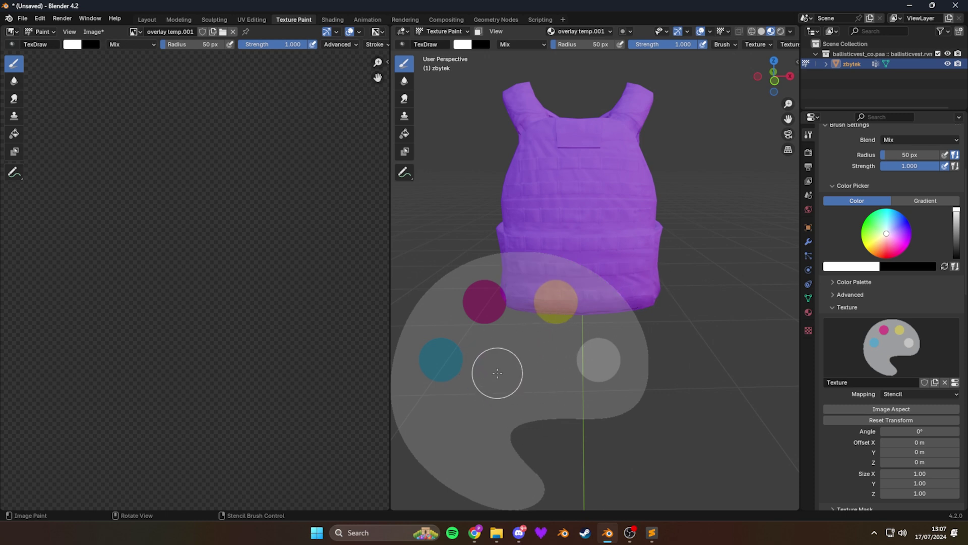
mouse_move(498, 374)
right_mouse_down()
mouse_move(510, 339)
mouse_move(581, 249)
mouse_move(492, 225)
mouse_move(576, 201)
mouse_move(649, 199)
mouse_move(625, 181)
right_mouse_up()
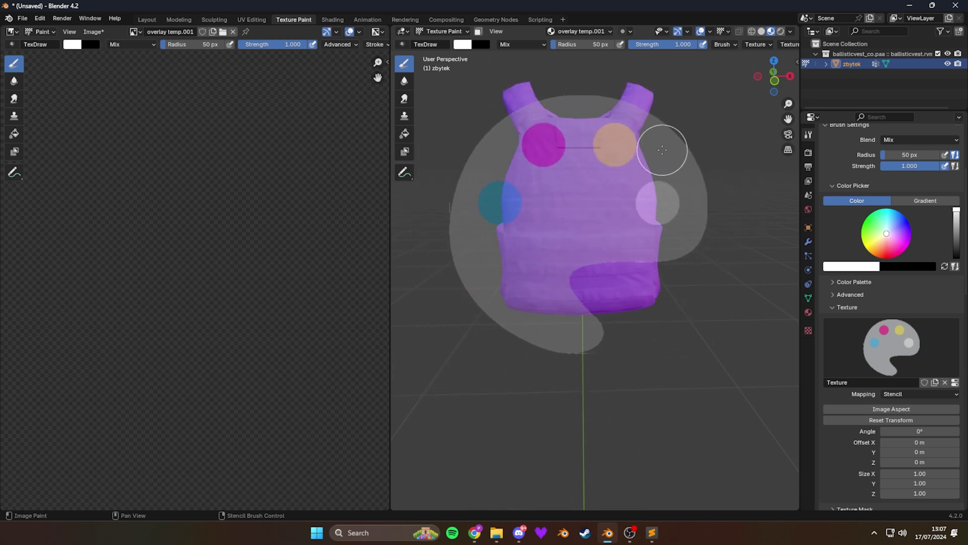
mouse_move(663, 150)
right_mouse_down("shift")
mouse_move(610, 158)
mouse_move(608, 175)
mouse_move(593, 179)
mouse_move(603, 174)
right_mouse_up("shift")
mouse_move(621, 142)
right_mouse_down("ctrl")
mouse_move(658, 154)
mouse_move(715, 207)
mouse_move(521, 95)
mouse_move(606, 110)
mouse_move(625, 149)
right_mouse_up("ctrl")
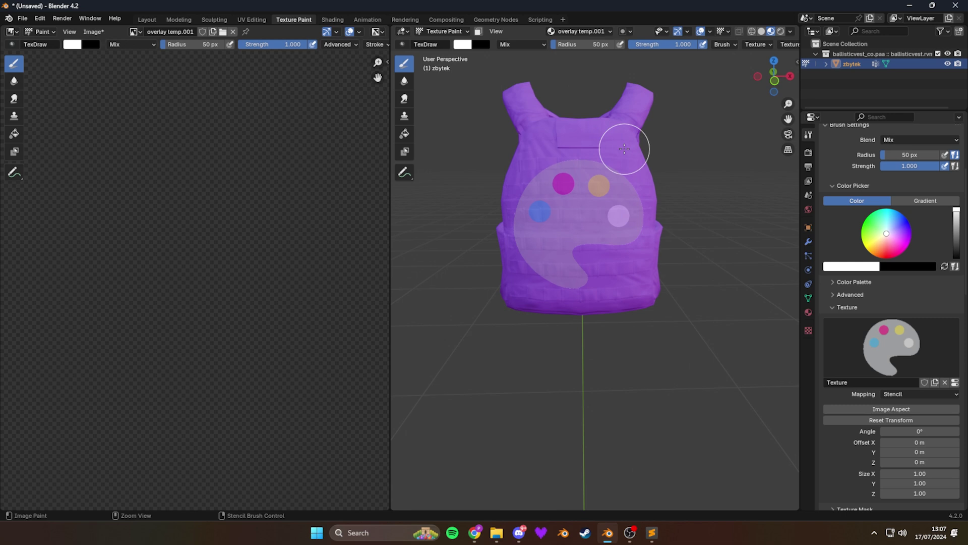
Step: Reset the stencil's rotation to 0° and set it, smaller, over the upper chest
left_click(928, 420)
right_click_drag(540, 361, 579, 235)
right_click_drag(646, 203, 614, 196, "shift")
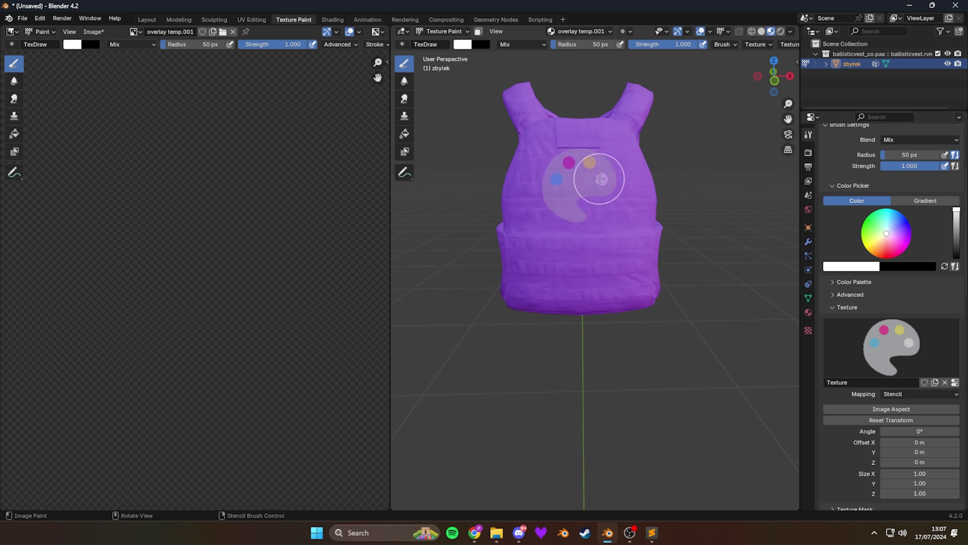
scroll(595, 198, "up", 4)
scroll(591, 215, "down", 4)
scroll(602, 198, "up", 3)
Step: Lower the palette stencil onto the chest and paint the logo through it
middle_click_drag(601, 201, 598, 272, "shift")
mouse_move(599, 230)
middle_mouse_down()
mouse_move(647, 213)
mouse_move(670, 217)
mouse_move(591, 230)
mouse_move(643, 234)
mouse_move(602, 227)
mouse_move(613, 226)
middle_mouse_up()
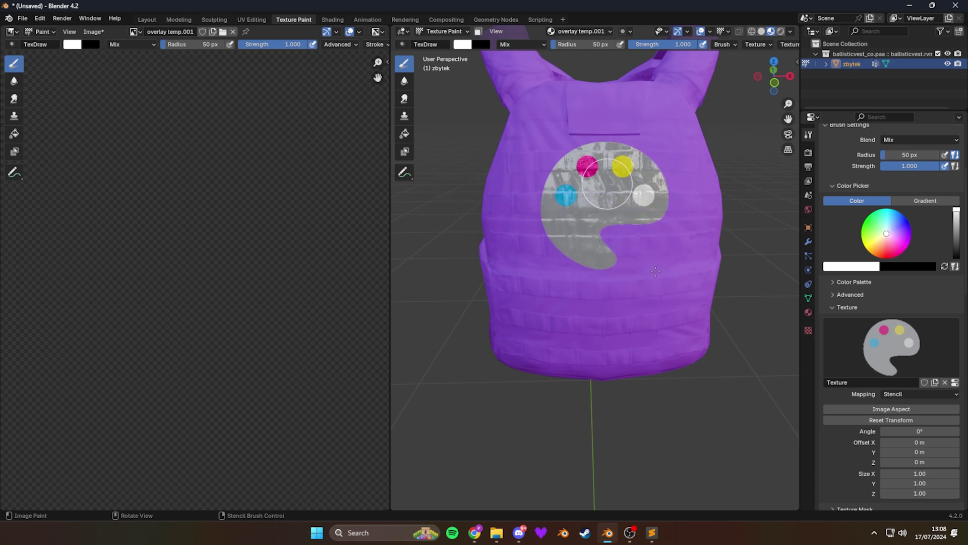
mouse_move(658, 270)
middle_mouse_down()
mouse_move(580, 257)
mouse_move(656, 247)
mouse_move(517, 247)
middle_mouse_up()
middle_click_drag(598, 247, 510, 236)
mouse_move(604, 211)
right_mouse_down()
mouse_move(595, 251)
mouse_move(622, 237)
right_mouse_up()
left_click_drag(625, 237, 577, 223)
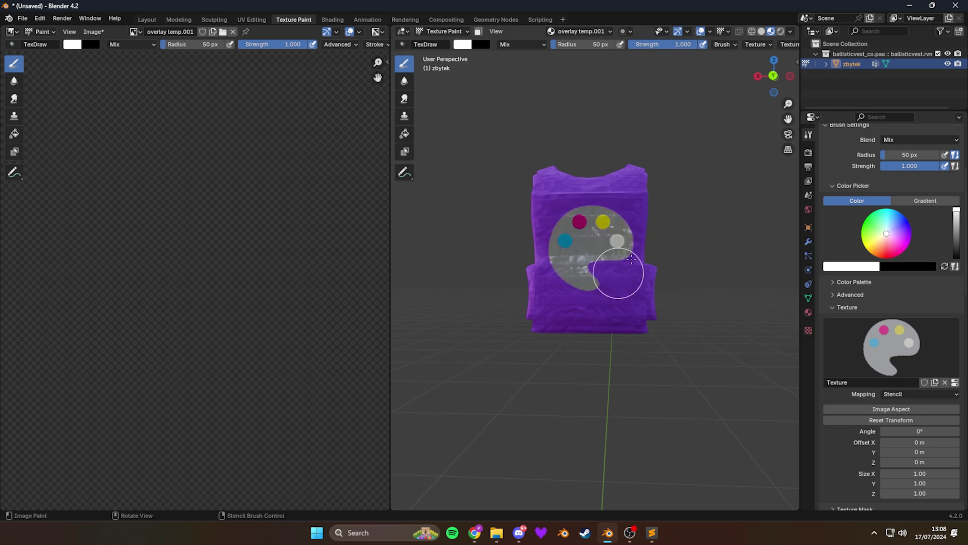
middle_click_drag(586, 270, 722, 332)
mouse_move(611, 256)
middle_mouse_down()
mouse_move(629, 263)
mouse_move(612, 256)
middle_mouse_up()
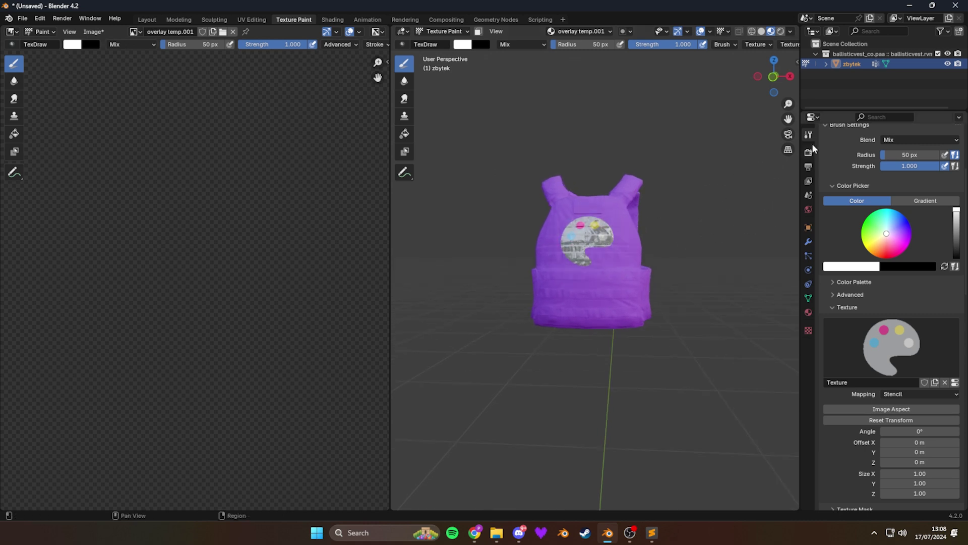
Step: Swap the brush texture's palette image for indent.png from the Pictures folder
left_click(808, 331)
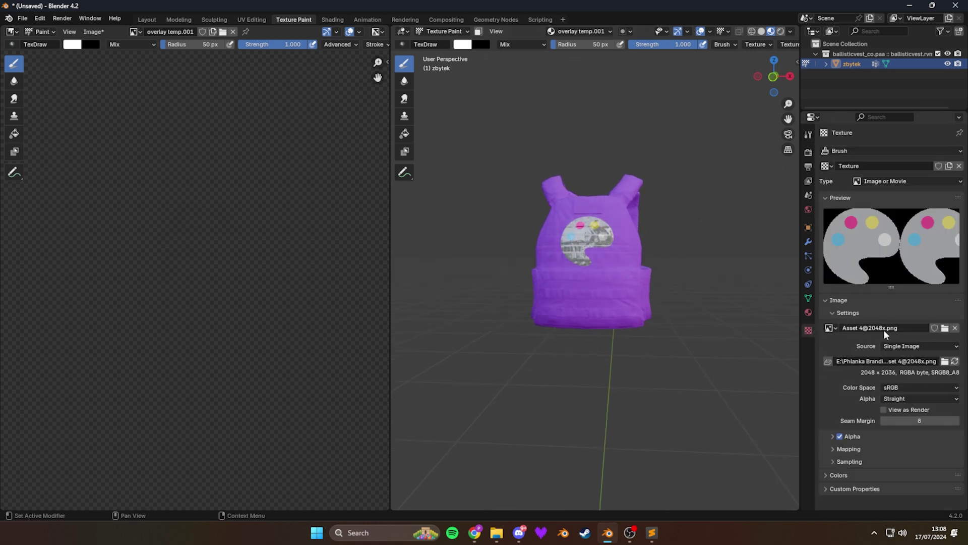
left_click(954, 328)
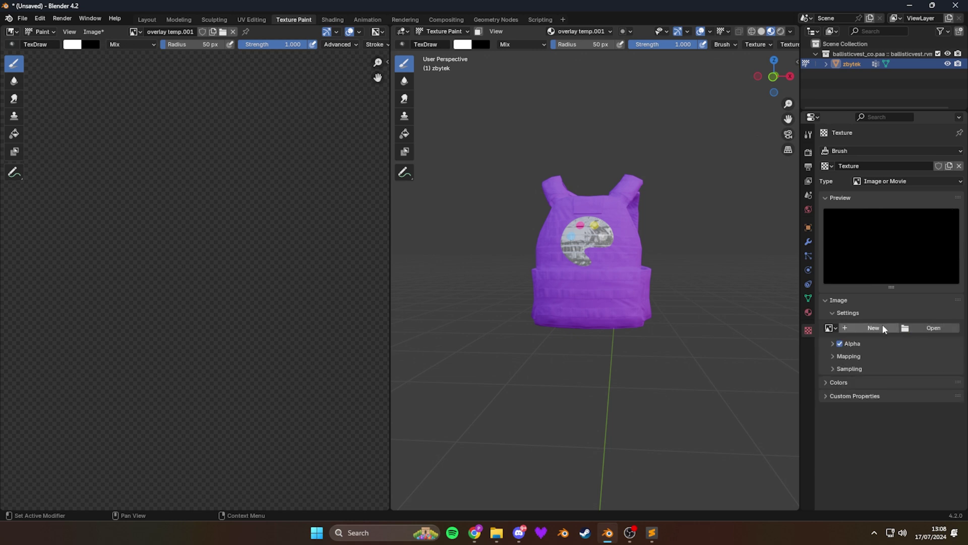
left_click(918, 329)
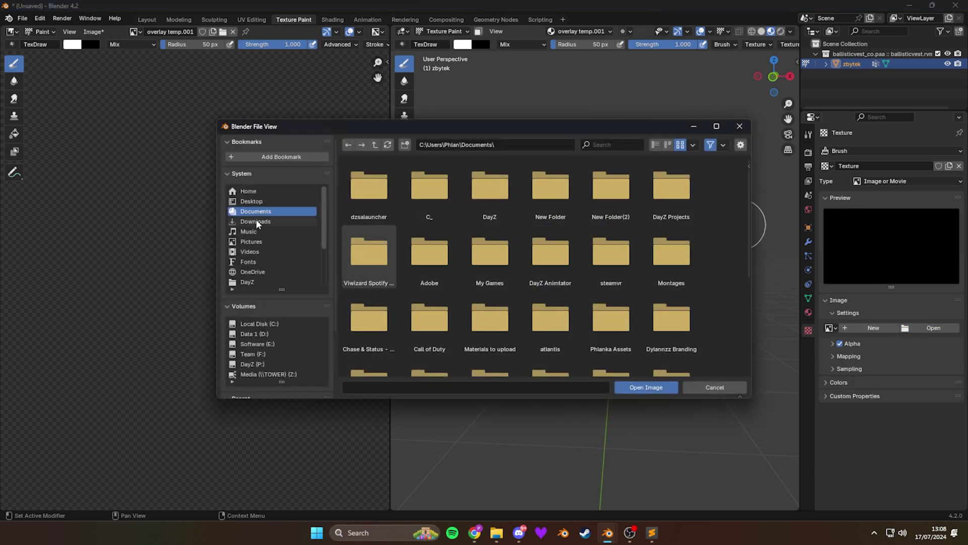
left_click(252, 242)
scroll(502, 241, "down", 2)
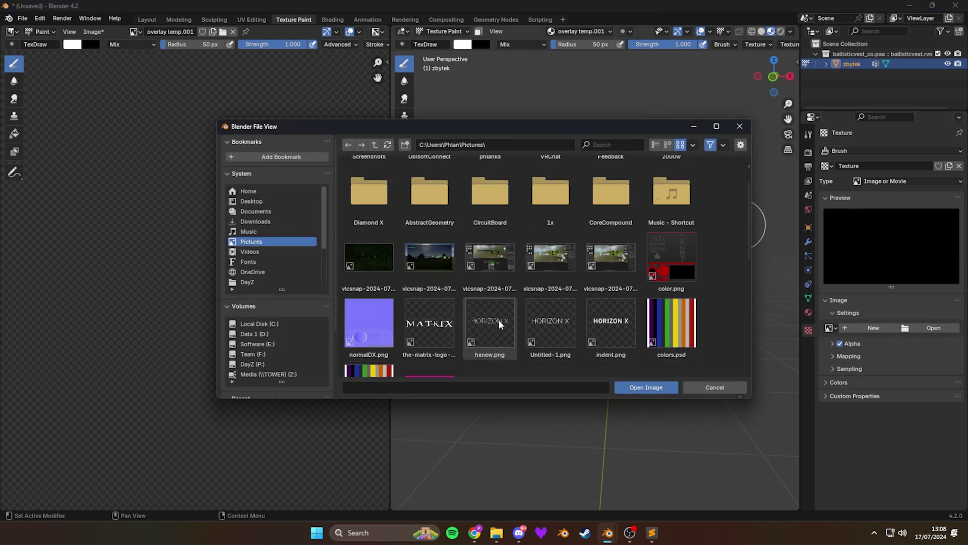
left_click(602, 303)
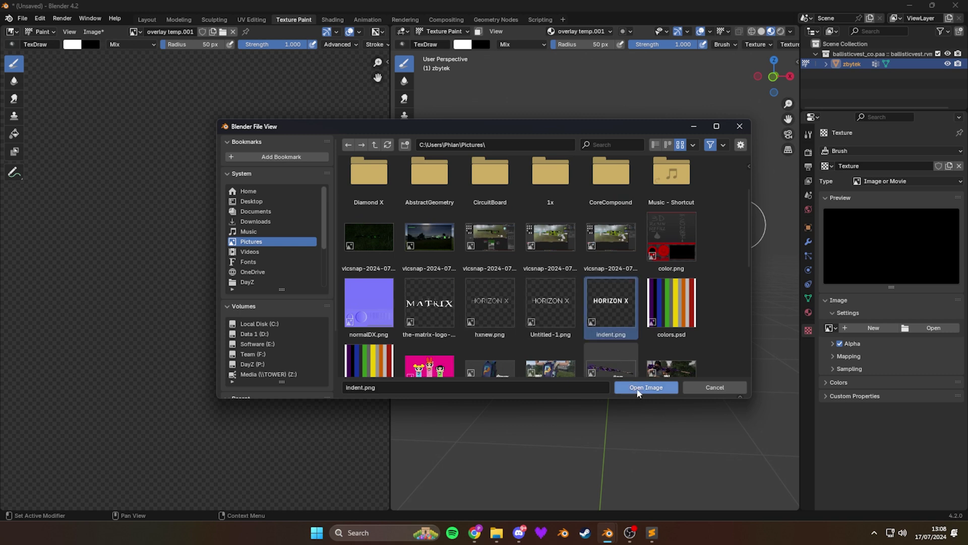
left_click(646, 387)
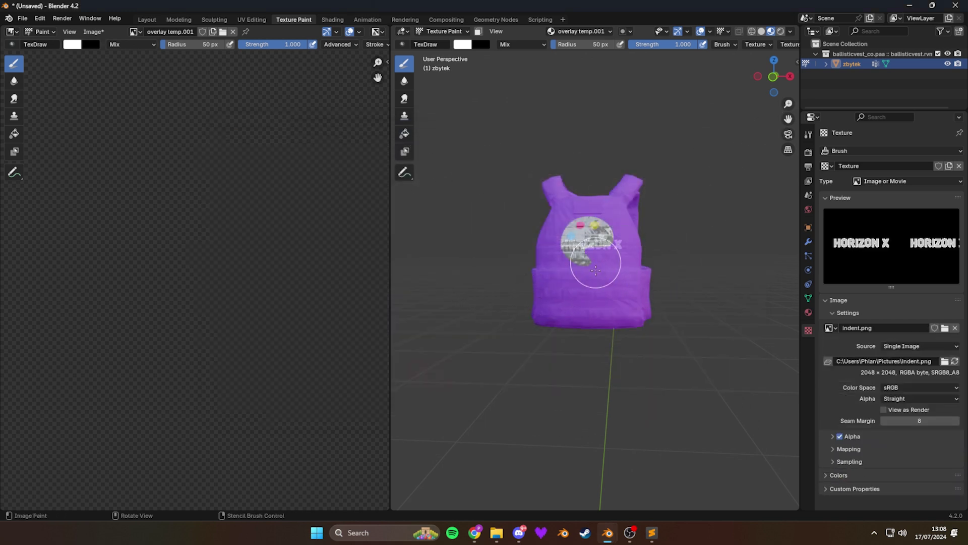
middle_click_drag(599, 275, 612, 265)
Step: Reset the HORIZON X stencil's transform and match it to the image aspect
right_click_drag(594, 250, 587, 258)
scroll(603, 280, "up", 4)
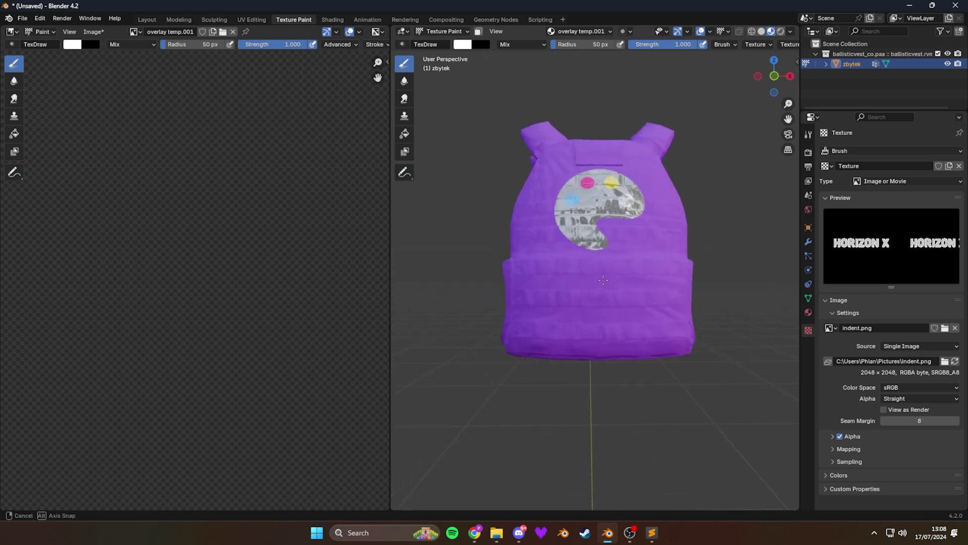
middle_click_drag(603, 280, 593, 263)
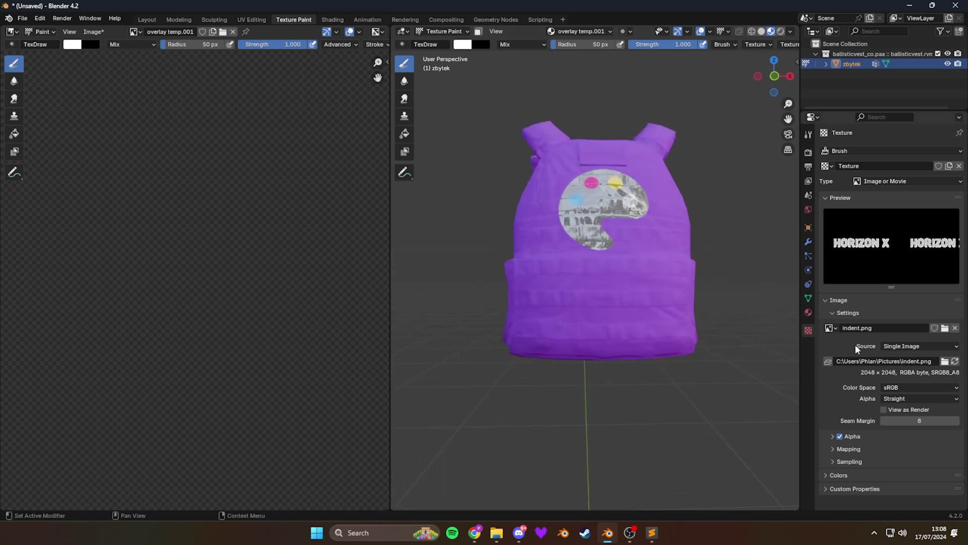
left_click(805, 133)
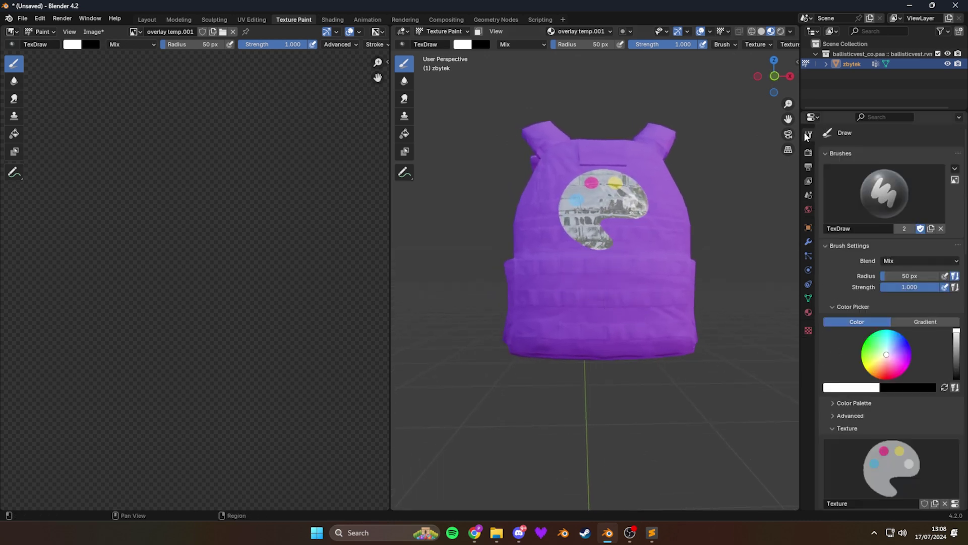
scroll(903, 350, "down", 5)
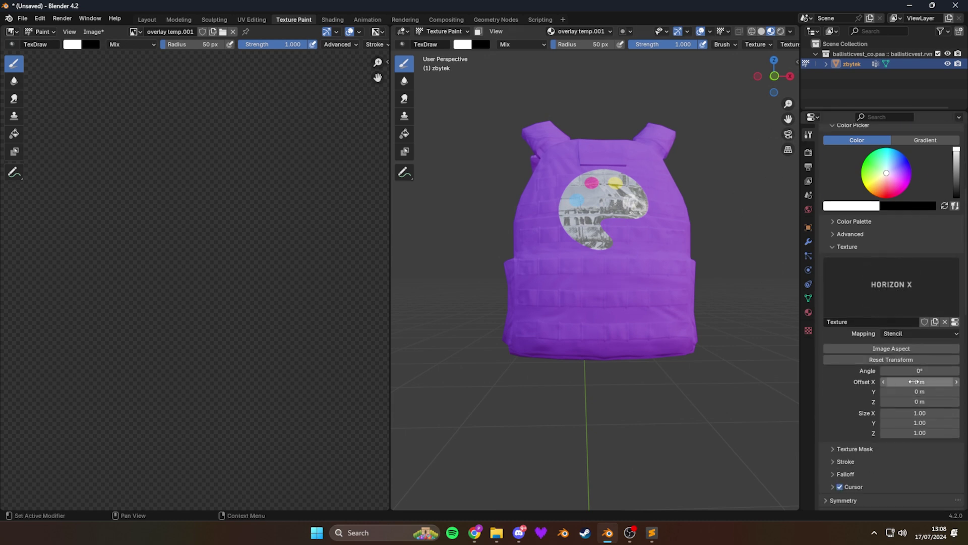
left_click(903, 359)
left_click(903, 351)
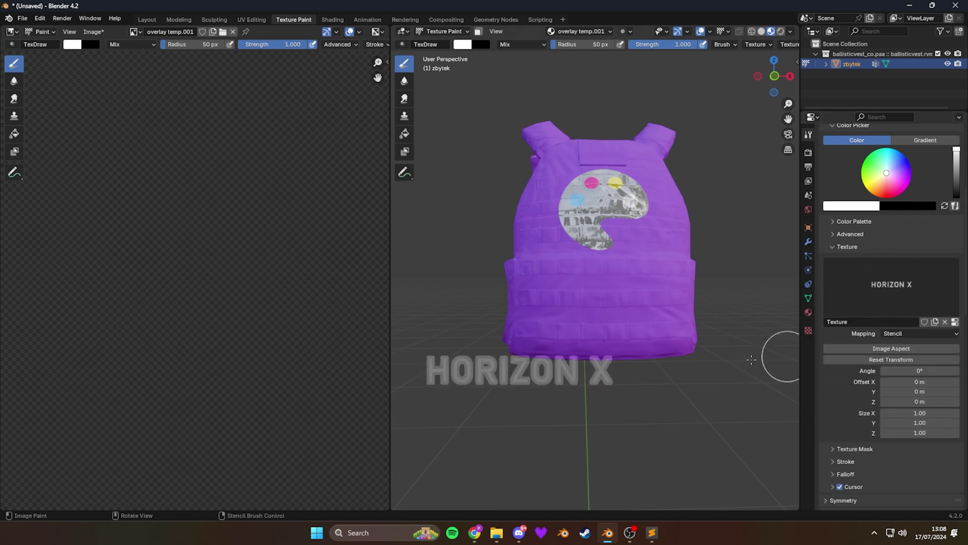
Step: Place the stencil across the vest's lower front and paint the HORIZON X text
right_click_drag(540, 372, 666, 297)
middle_click_drag(659, 348, 654, 342)
right_click_drag(660, 293, 695, 291)
mouse_move(697, 289)
left_mouse_down()
mouse_move(475, 276)
mouse_move(735, 309)
mouse_move(671, 288)
left_mouse_up()
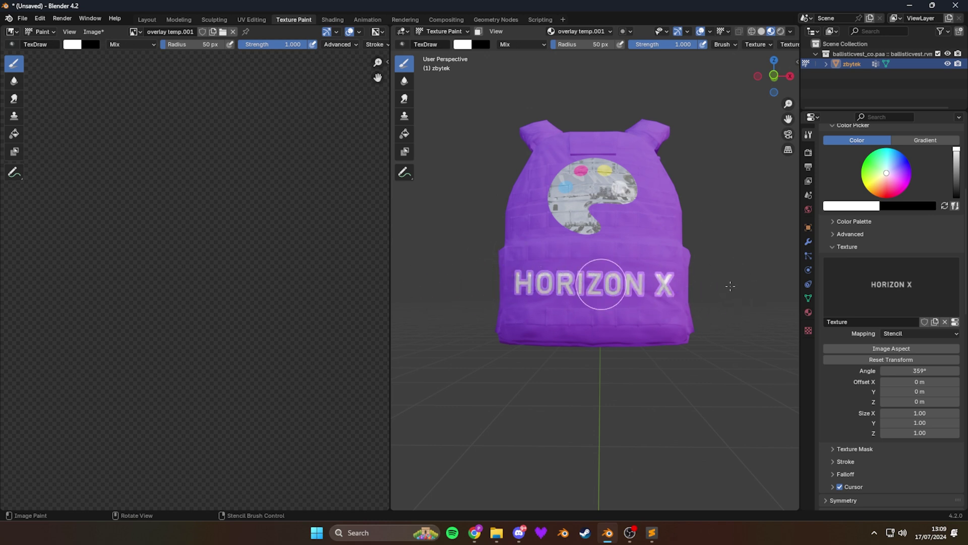
mouse_move(522, 286)
middle_mouse_down()
mouse_move(650, 323)
mouse_move(576, 361)
mouse_move(492, 362)
mouse_move(603, 367)
mouse_move(609, 338)
mouse_move(648, 280)
mouse_move(620, 227)
mouse_move(628, 134)
middle_mouse_up()
scroll(605, 368, "up", 4)
scroll(596, 362, "down", 4)
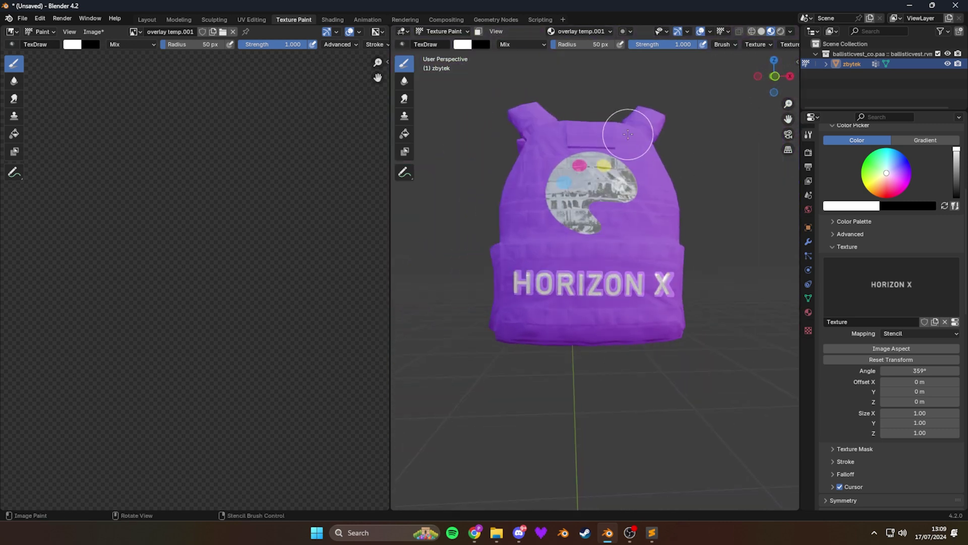
Step: In Shading, set decal Roughness 0.140 and Metallic 1.000, and link overlay Color to Emission
left_click(334, 20)
middle_click_drag(454, 221, 490, 201)
scroll(466, 204, "up", 1)
mouse_move(651, 401)
left_mouse_down()
mouse_move(691, 414)
mouse_move(630, 414)
mouse_move(691, 414)
mouse_move(648, 405)
mouse_move(721, 415)
left_mouse_up()
left_click_drag(671, 401, 678, 401)
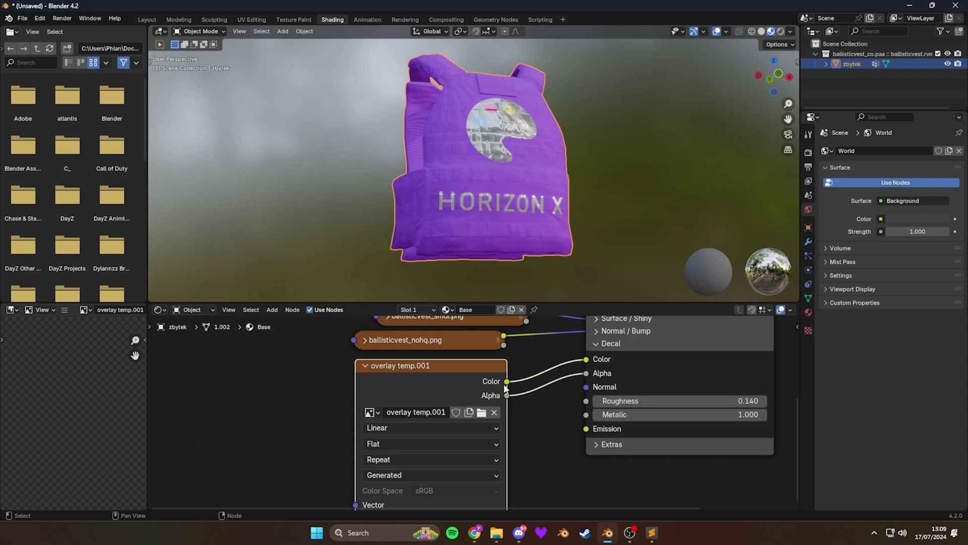
left_click_drag(505, 382, 586, 382)
left_click_drag(587, 431, 586, 429)
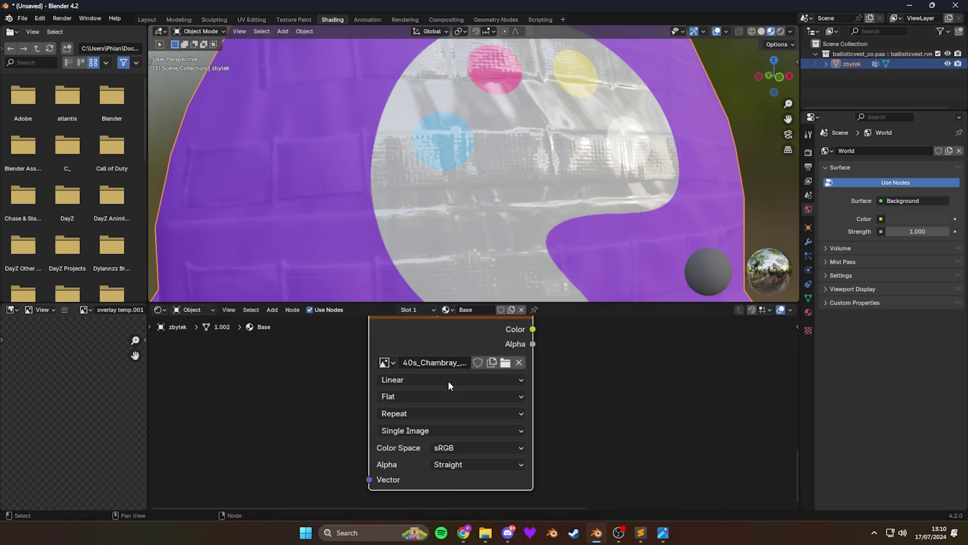
Step: Set the 40s_Chambray normal map image's color space to Non-Color
left_click(666, 540)
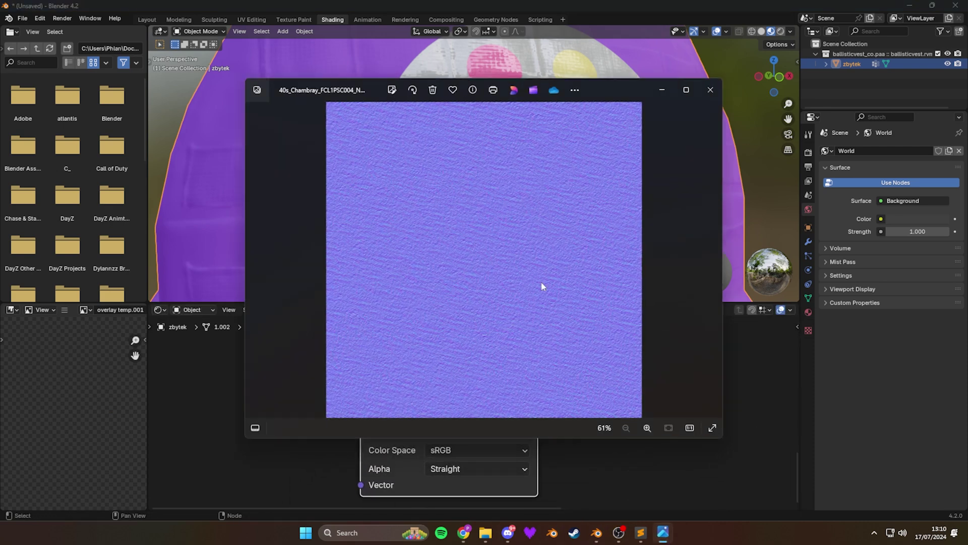
scroll(502, 266, "up", 6)
scroll(406, 209, "down", 8)
left_click(710, 91)
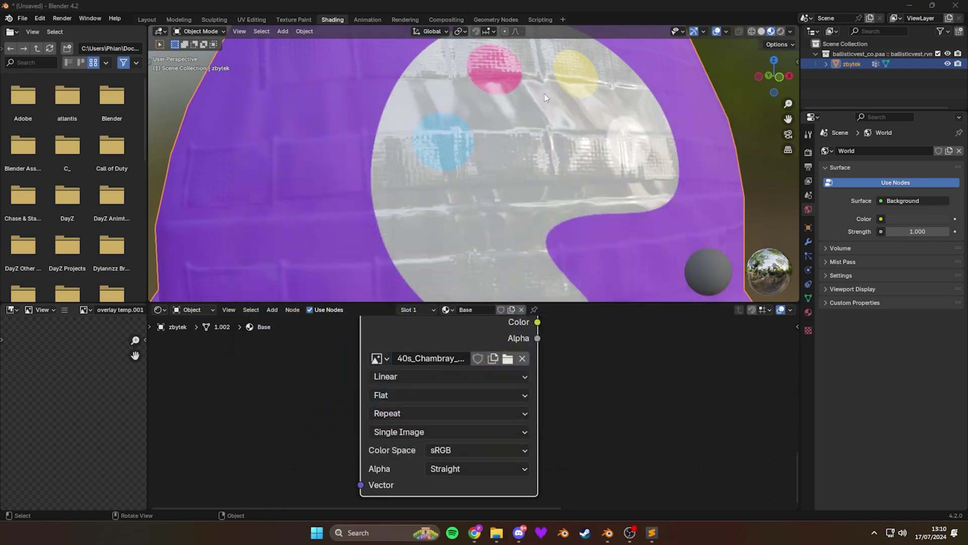
scroll(659, 471, "down", 4)
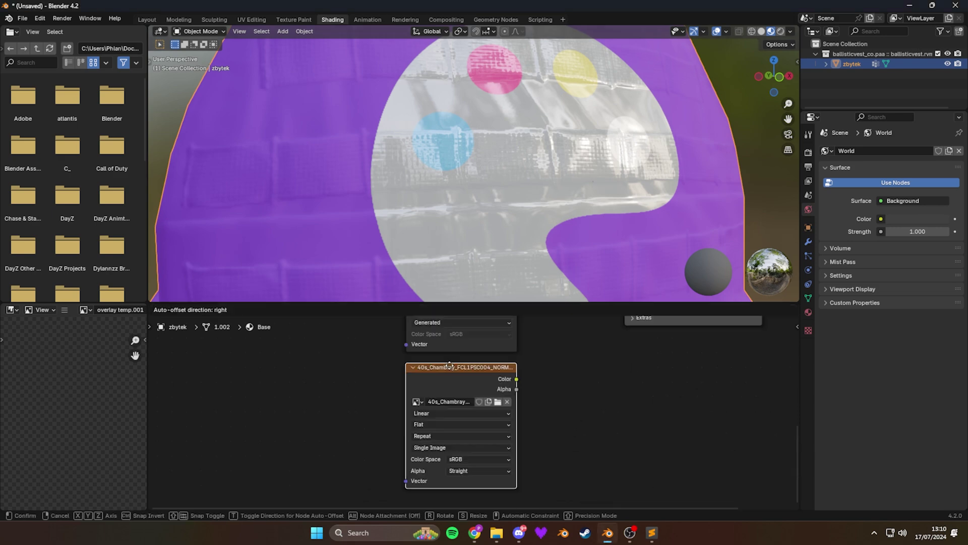
left_click(463, 461)
left_click(574, 406)
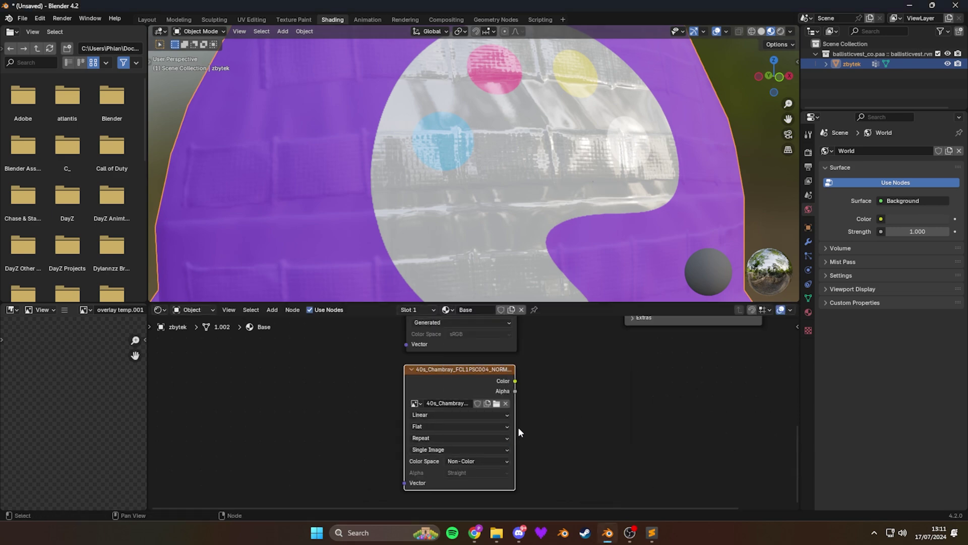
Step: Connect the Chambray image to the Decal Normal input and check the fabric bumps
left_click_drag(517, 417, 568, 417)
middle_click_drag(584, 364, 457, 428)
scroll(476, 407, "down", 1)
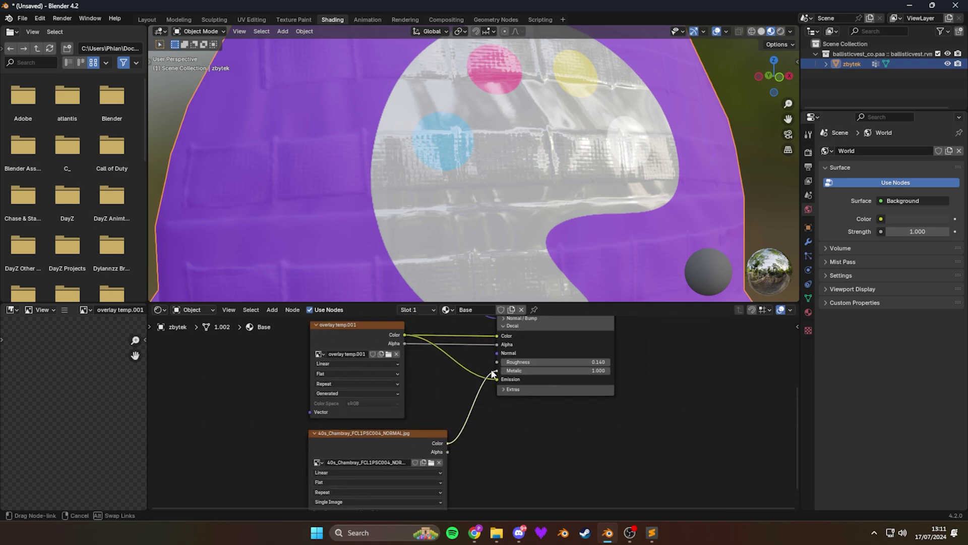
left_click_drag(492, 355, 497, 353)
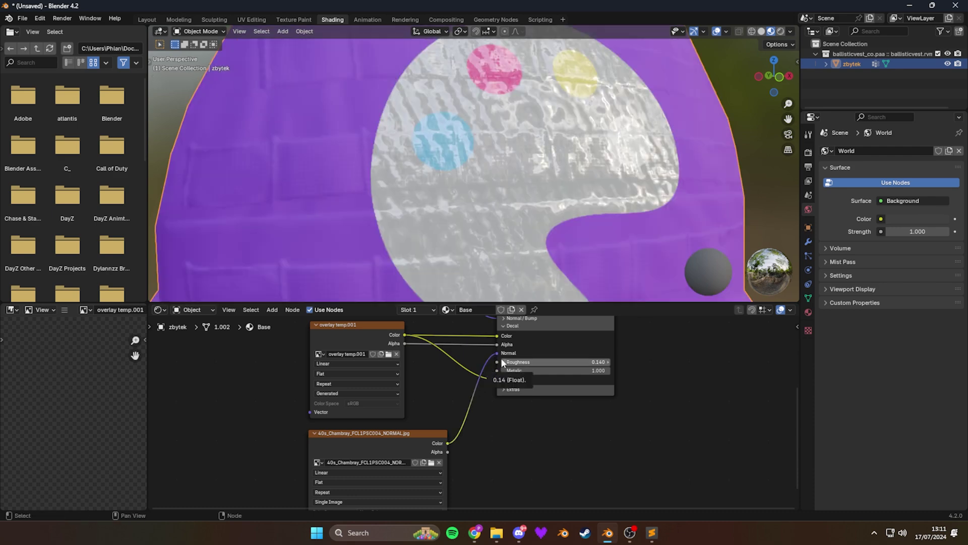
middle_click_drag(516, 116, 491, 123)
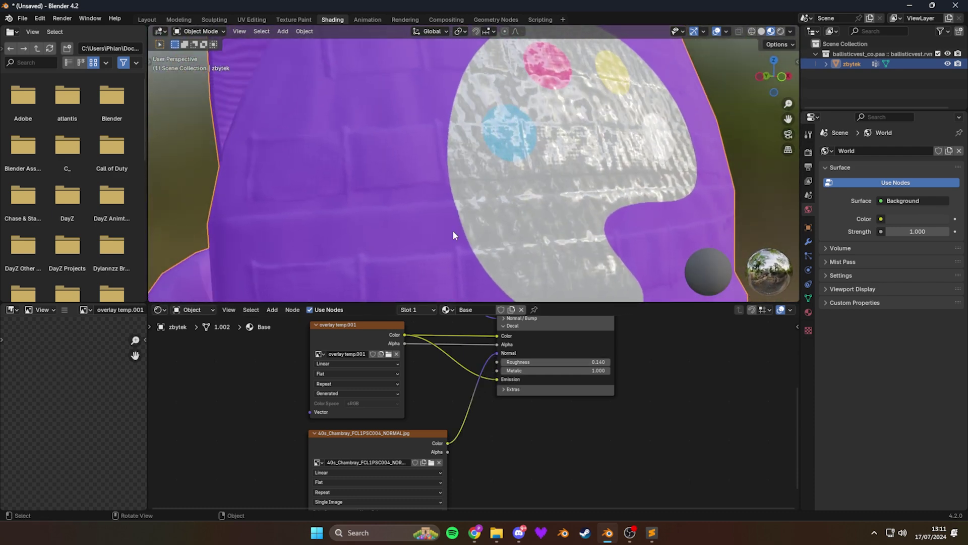
scroll(469, 406, "down", 3)
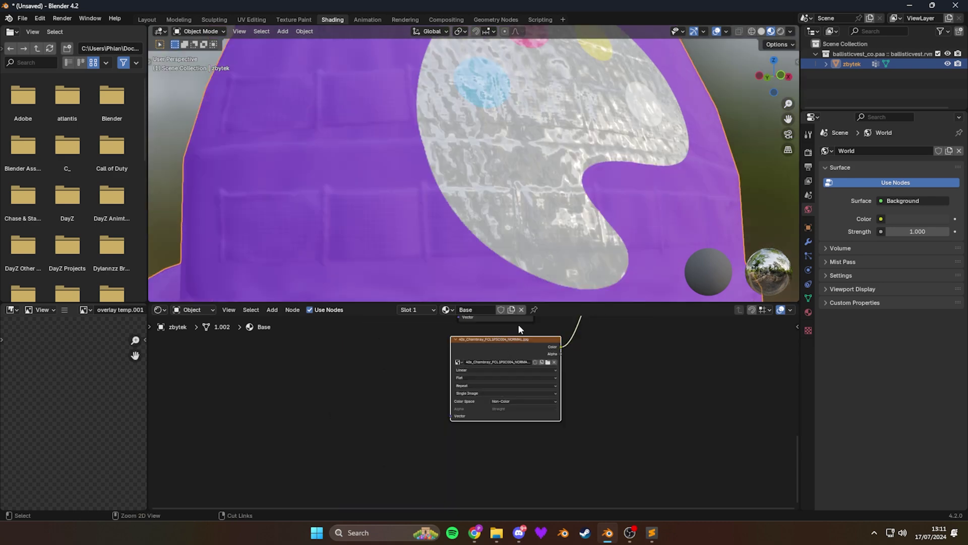
Step: Add Texture Coordinate and Mapping nodes to the normal map via Ctrl+T, checking the Node Wrangler add-on
key("ctrl+t")
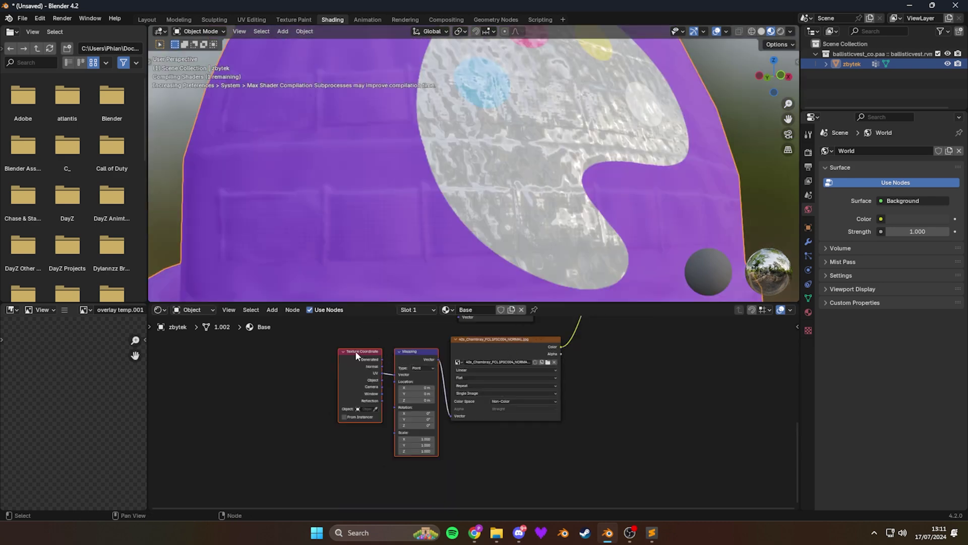
left_click(359, 351)
left_click(414, 352)
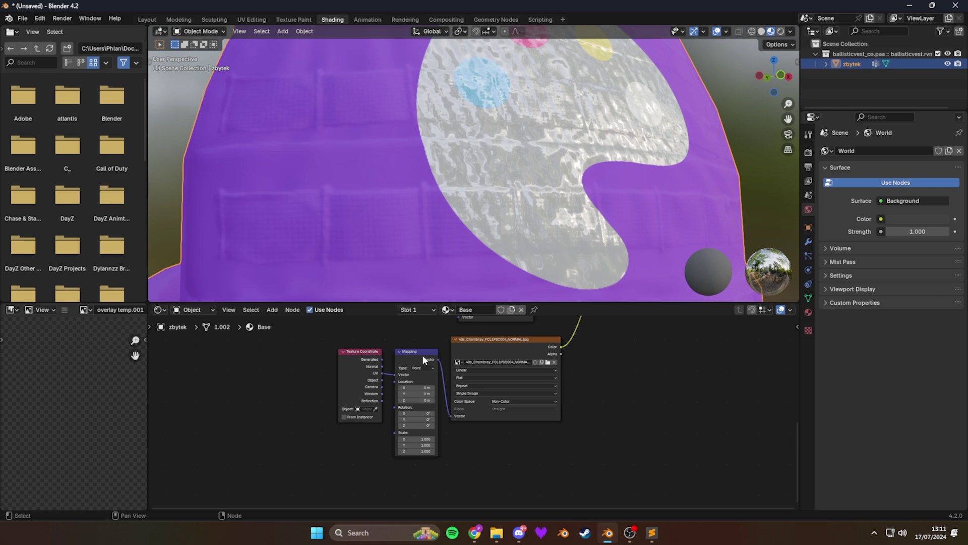
left_click(39, 18)
left_click(65, 148)
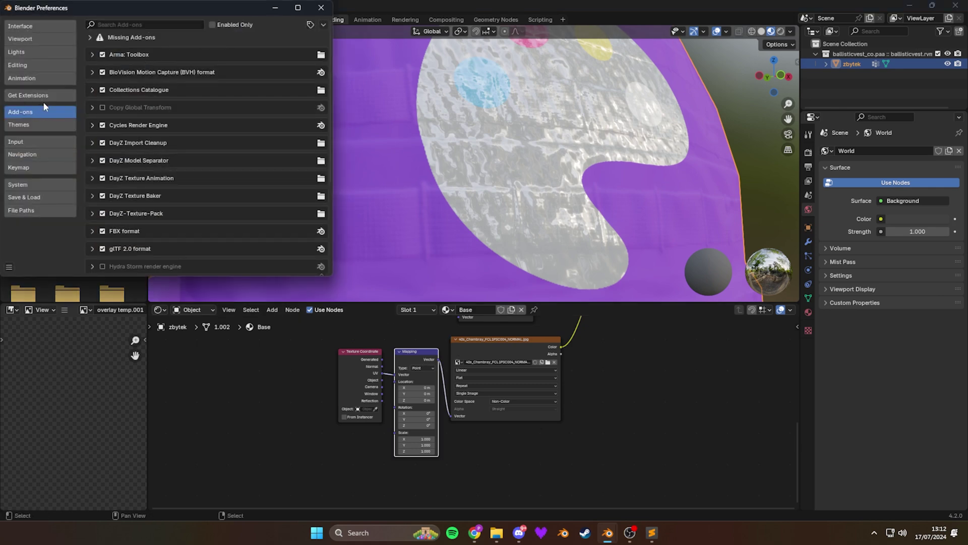
type("node")
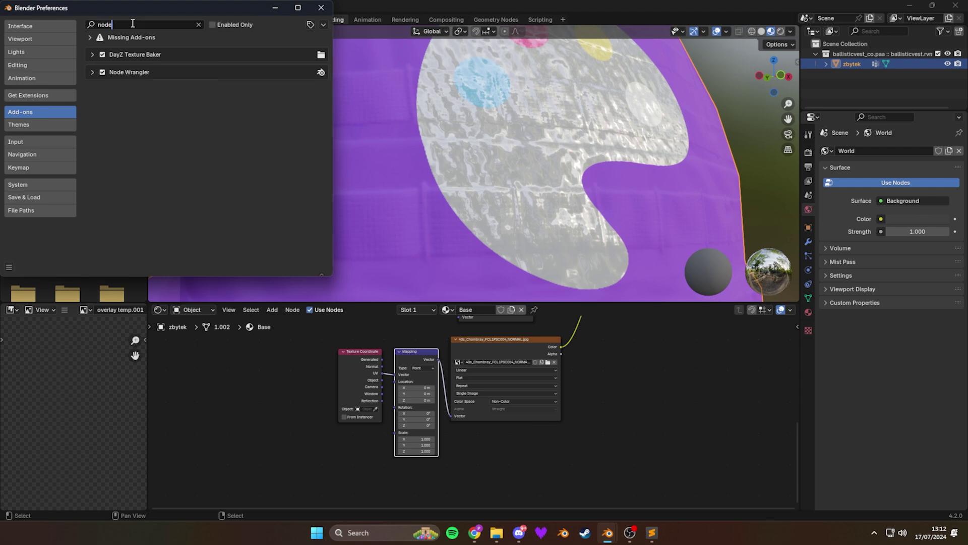
left_click(279, 9)
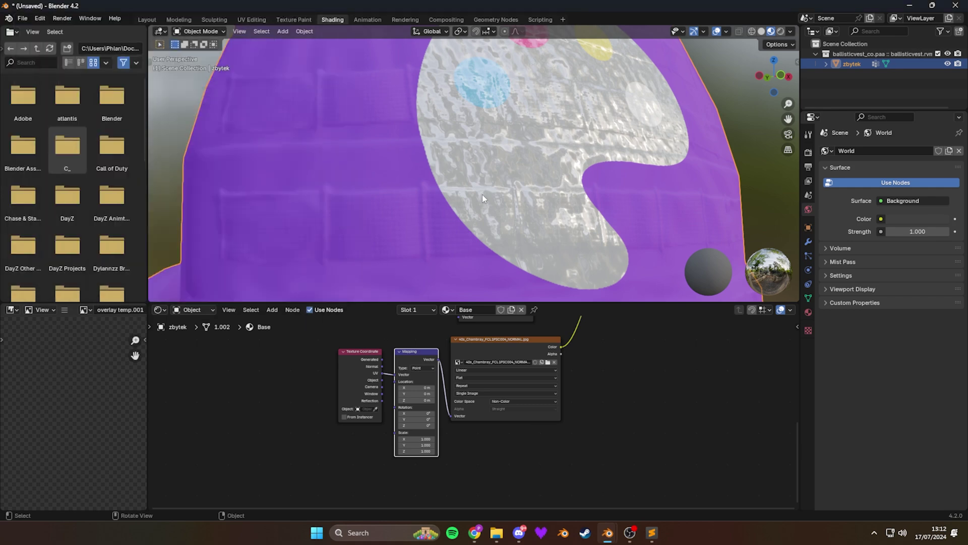
Step: Set the Mapping node's scale to 7.1 on all axes
scroll(412, 452, "up", 2)
middle_click_drag(412, 450, 418, 423)
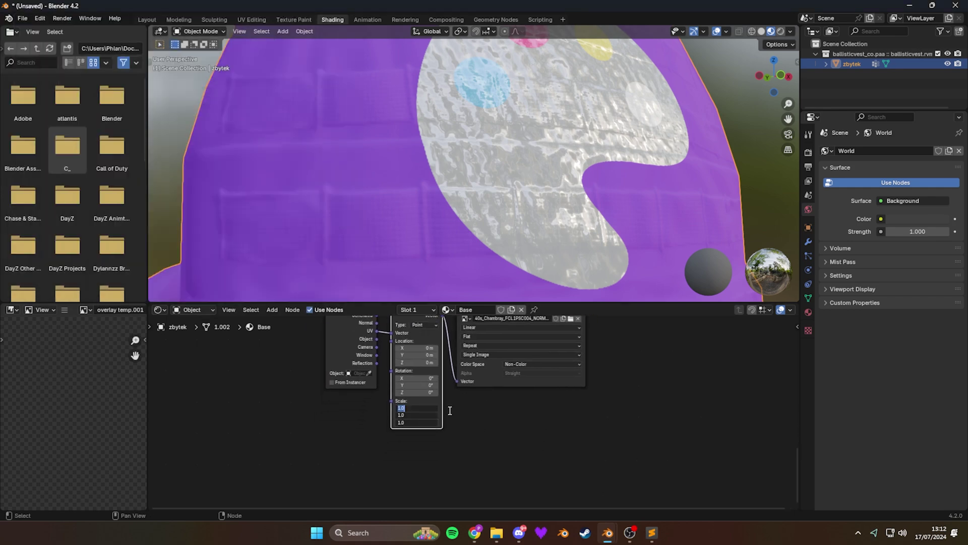
left_click_drag(417, 422, 437, 423)
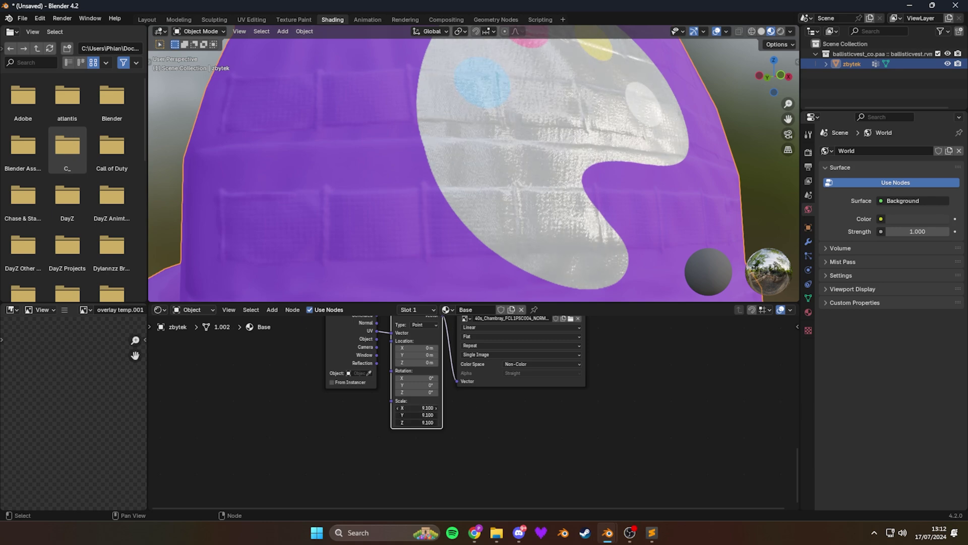
left_click_drag(416, 408, 337, 408)
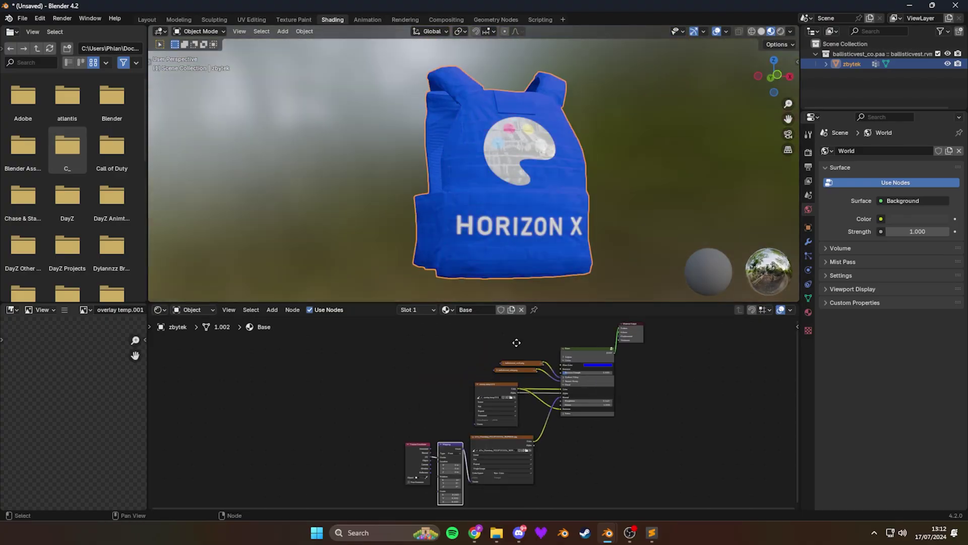
Step: Add a Gradient Texture and Color Ramp, feeding texture coordinates into the gradient
key("shift+a")
left_click(502, 381)
key("shift+a")
type("ra")
left_click(648, 409)
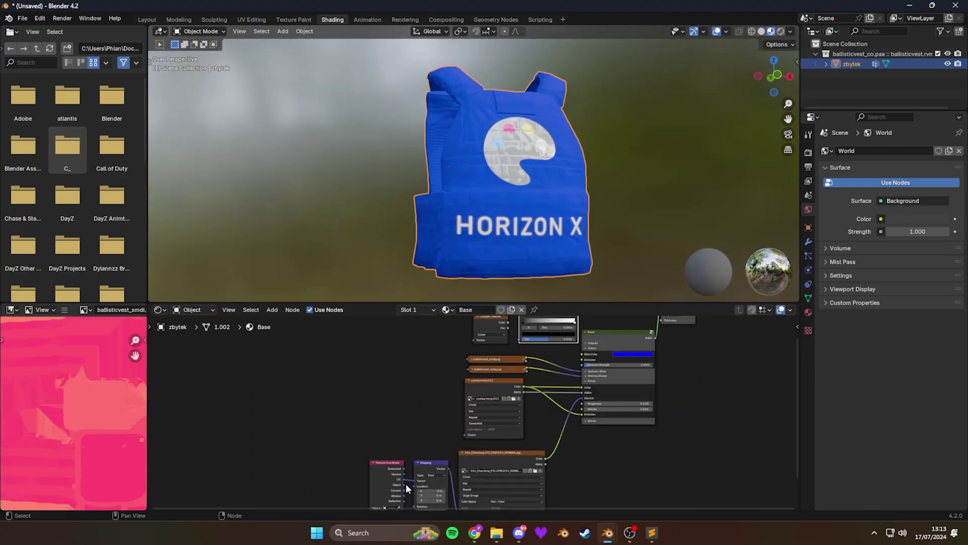
left_click_drag(408, 468, 476, 338)
left_click(514, 372, "ctrl+shift")
middle_click_drag(545, 222, 528, 227)
middle_click_drag(323, 428, 522, 376)
Step: Insert a Mapping node before the gradient with Y rotation 90° and an X location offset
key("shift+a")
type("ma")
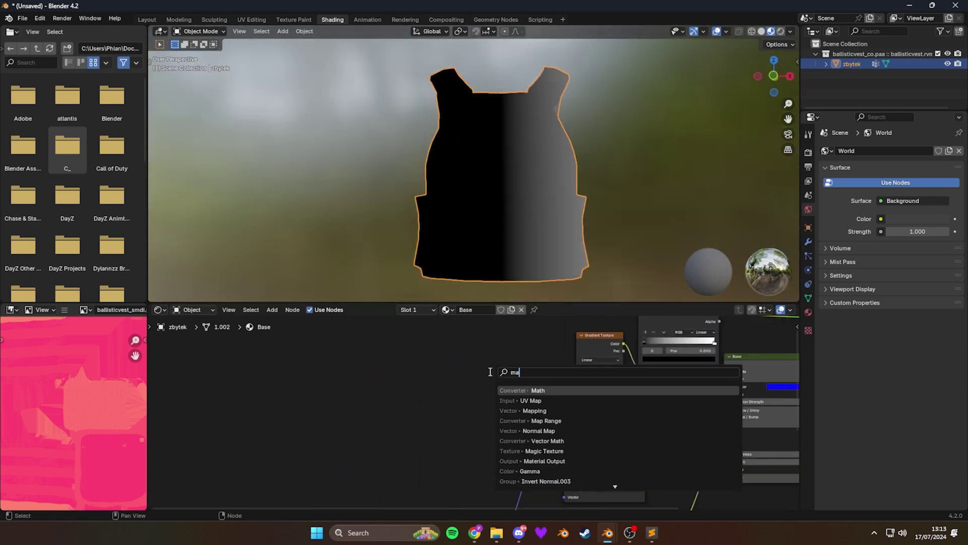
left_click(532, 411)
left_click(494, 355)
double_click(485, 399)
type("90")
left_click_drag(479, 349, 418, 348)
middle_click_drag(527, 348, 283, 446)
Step: Make the ramp's dark stop purple, offset the gradient to -0.9 and move the first stop to 0.036
left_click(462, 403)
left_click(440, 316)
left_click_drag(512, 335, 511, 323)
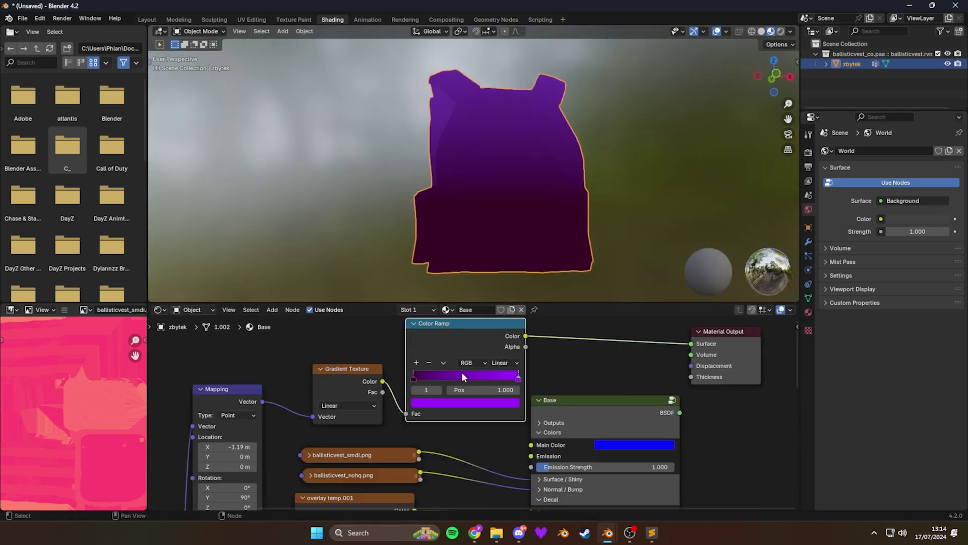
middle_click_drag(461, 371, 533, 313)
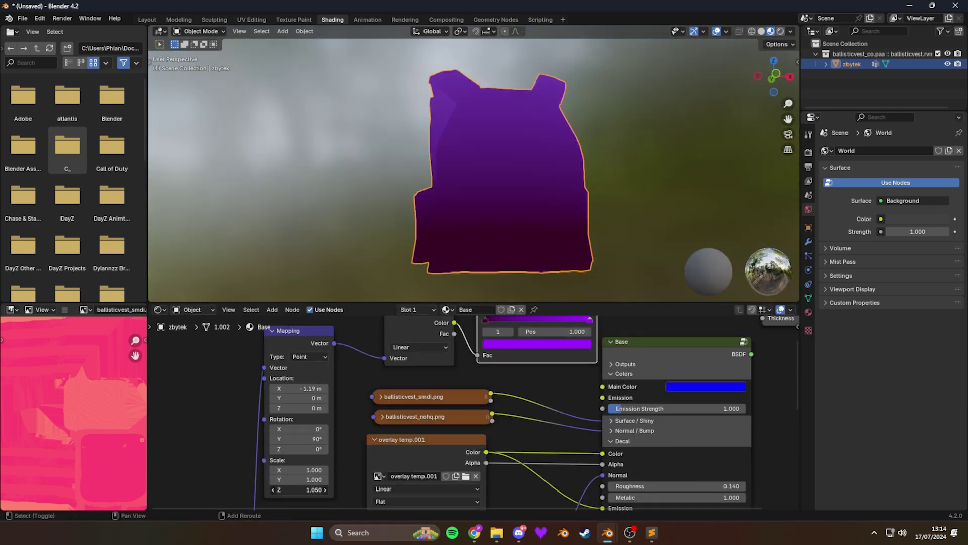
middle_click_drag(524, 248, 571, 216)
scroll(485, 373, "down", 3)
left_click_drag(485, 321, 489, 387)
Step: Connect the Base shader to the Material Output and view the vest front and back
left_click_drag(583, 367, 623, 367)
middle_click_drag(514, 252, 475, 243)
scroll(567, 485, "up", 3)
middle_click_drag(671, 202, 787, 207)
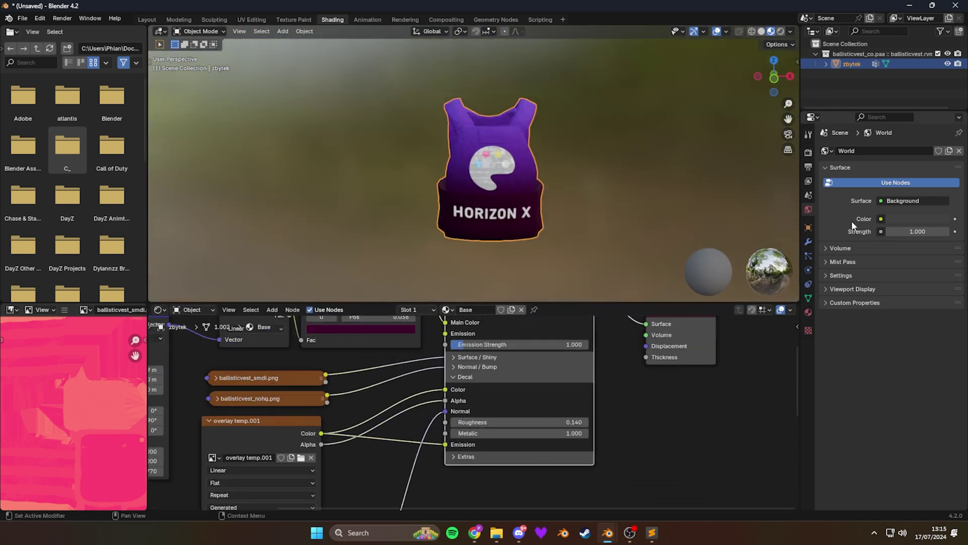
Step: Set the DayZ Texture Animator's Mod Folder Name to 'DayZ_Tor' for the mod export
left_click(808, 136)
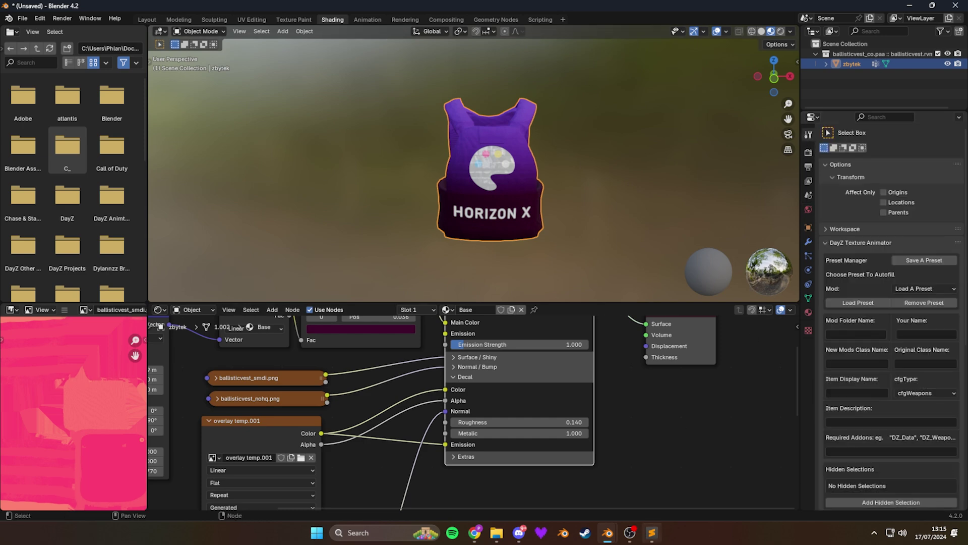
mouse_move(652, 532)
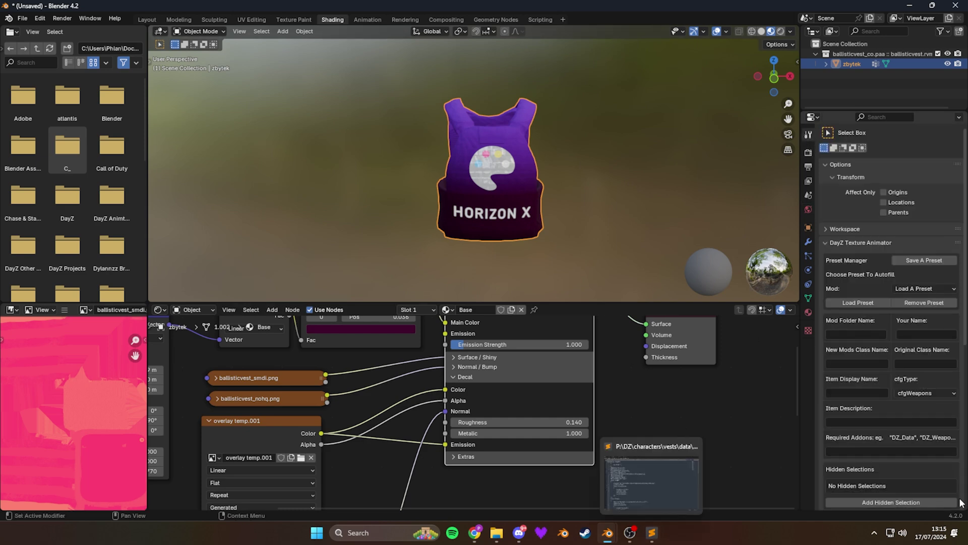
left_click(861, 334)
type("DayZ_Tor")
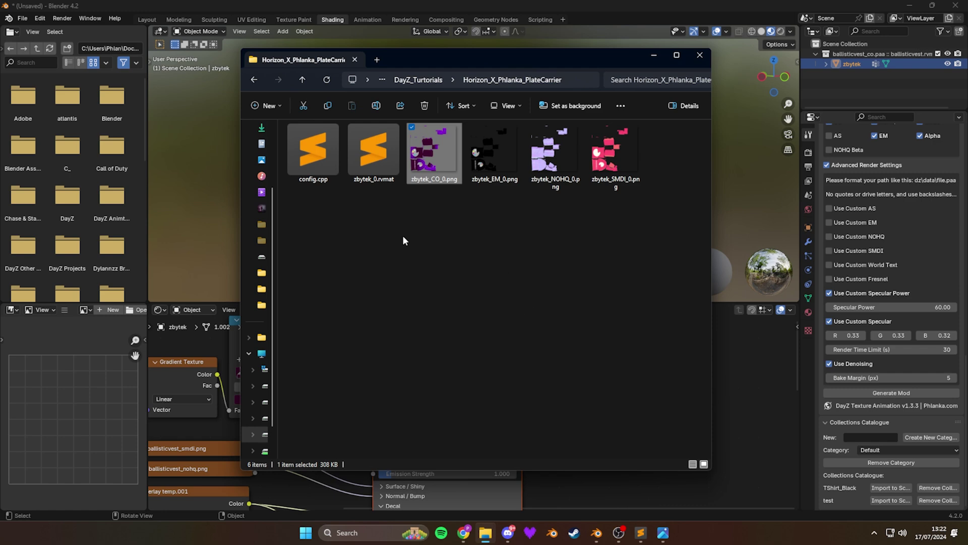
Step: Open zbytek_0.rvmat in Sublime Text and scroll through its material settings
double_click(371, 161)
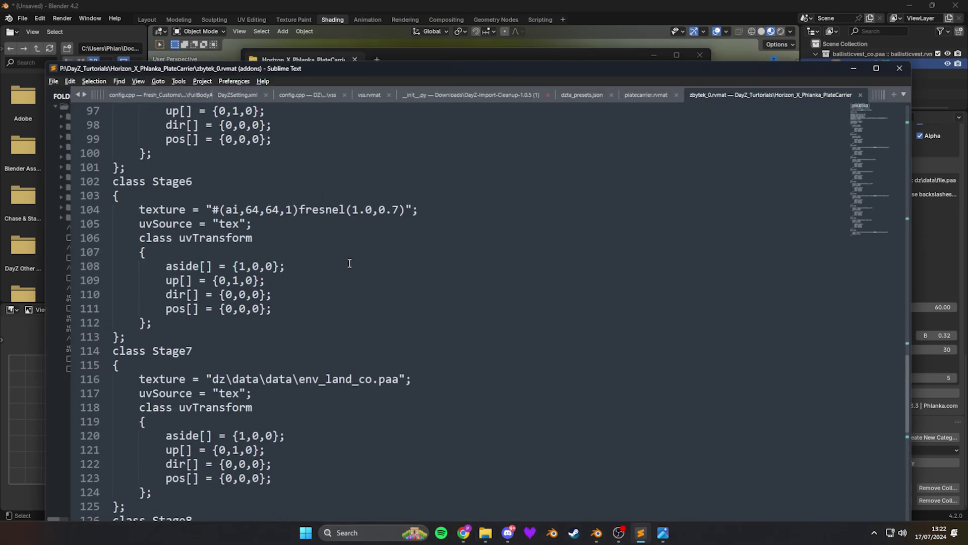
scroll(272, 265, "up", 10)
scroll(272, 265, "up", 20)
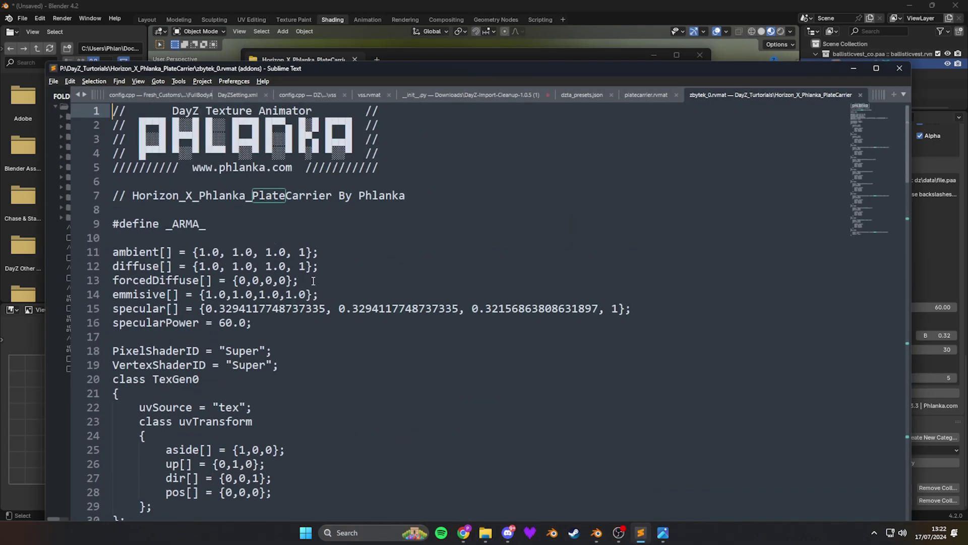
left_click_drag(908, 130, 873, 422)
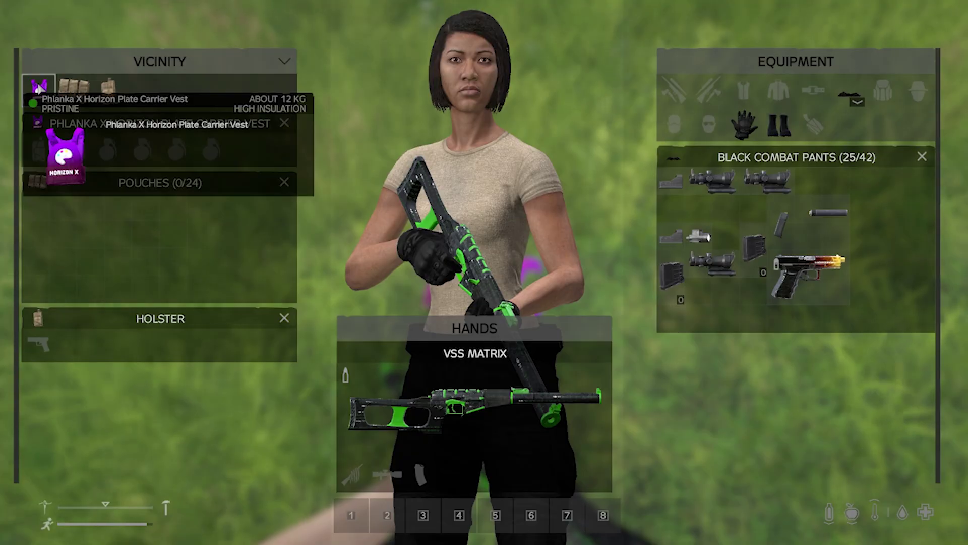
Step: Inspect the Horizon plate carrier, rotating it to the palette side, then drag it onto the character's vest slot
middle_click(38, 89)
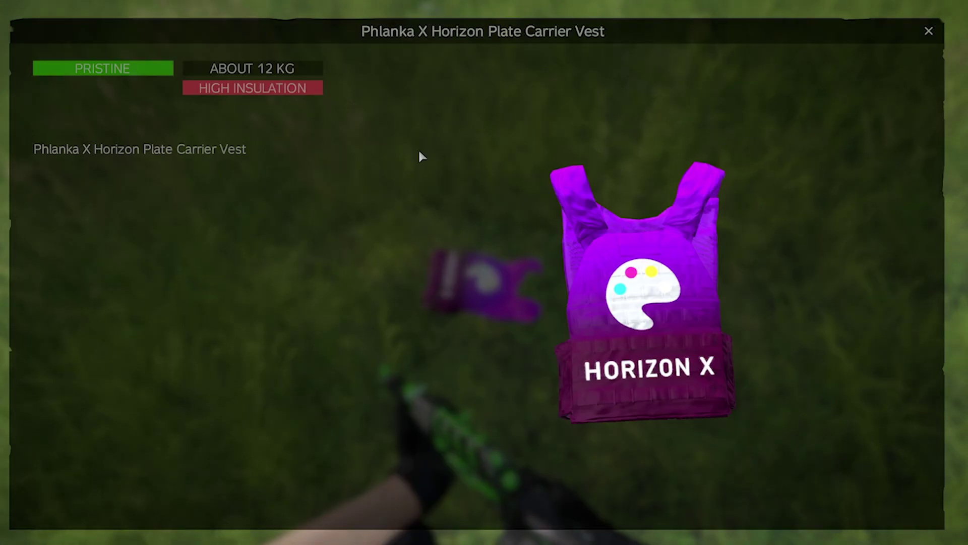
left_click_drag(661, 233, 549, 266)
scroll(678, 261, "up", 2)
scroll(660, 278, "down", 3)
key("Escape")
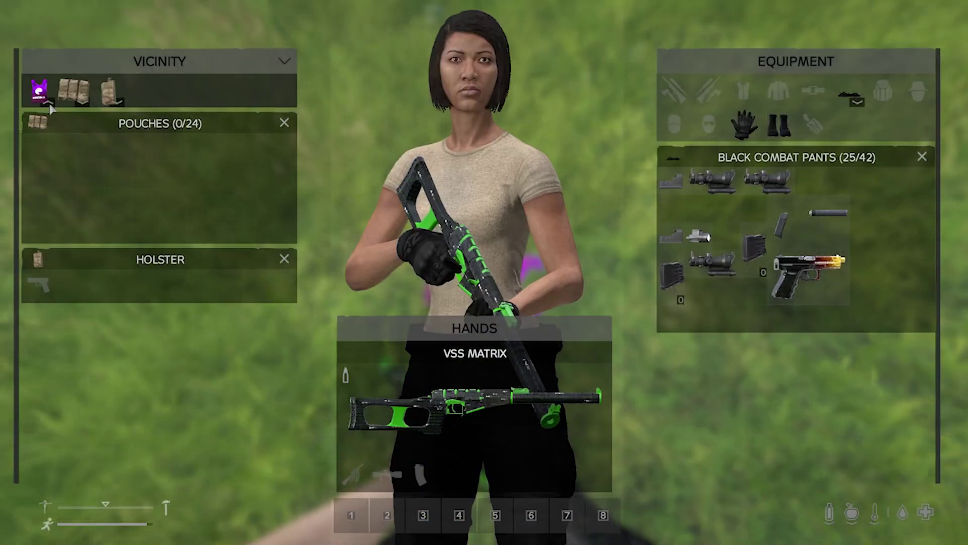
left_click_drag(45, 97, 454, 217)
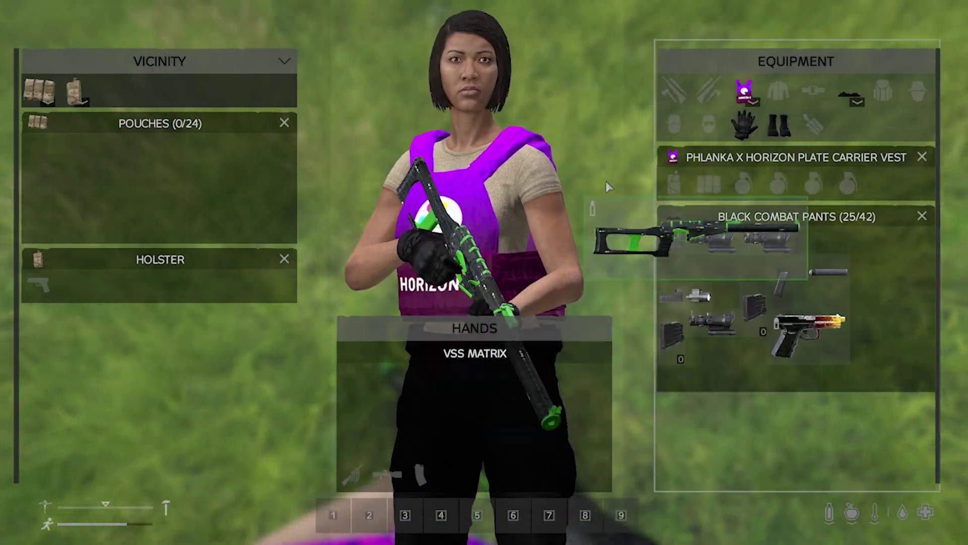